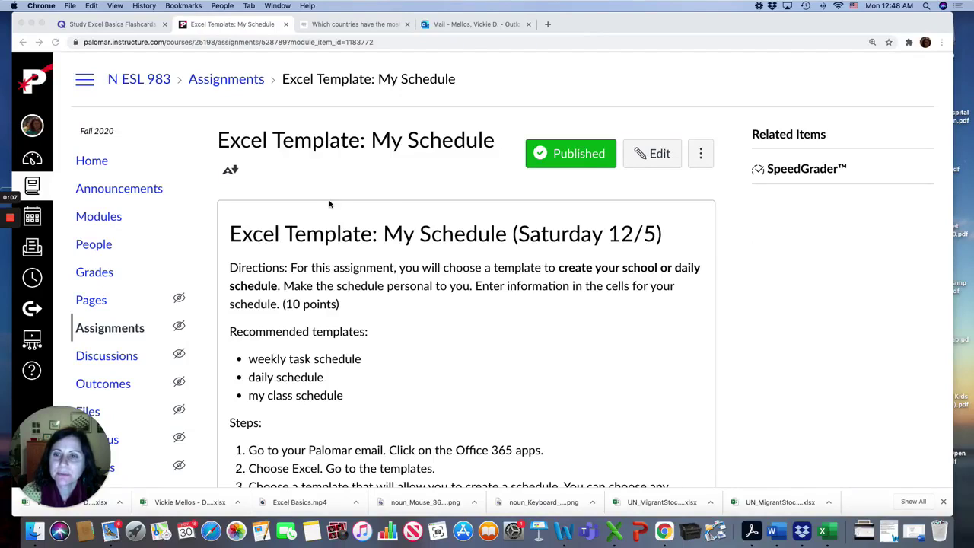
Launch Excel for the web from Outlook's app launcher
{"action": "left_click", "coordinate": [440, 25]}
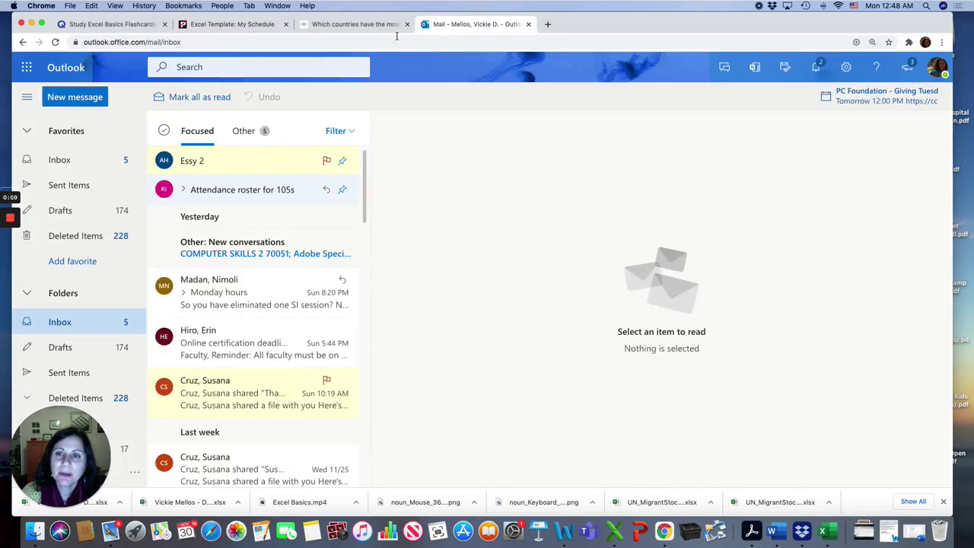
{"action": "left_click", "coordinate": [27, 67]}
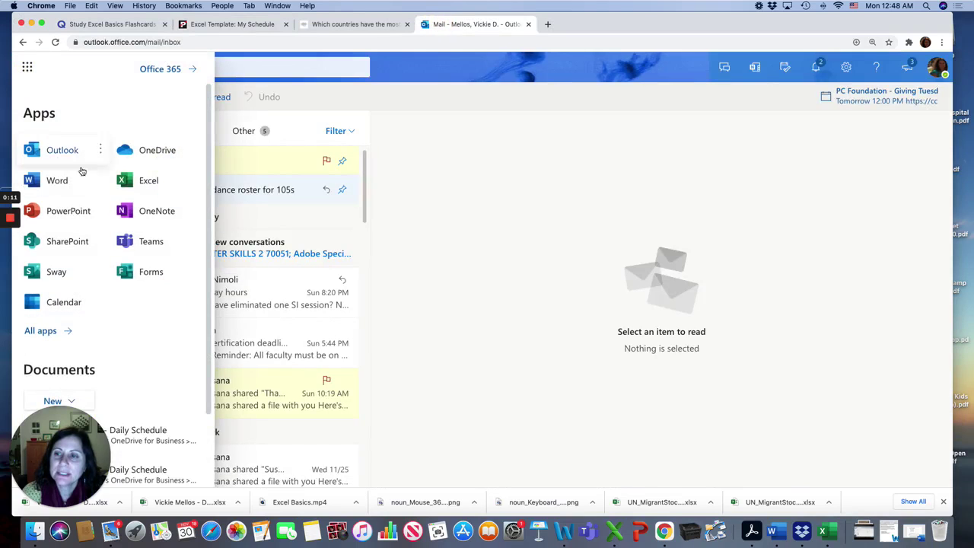
{"action": "left_click", "coordinate": [139, 183]}
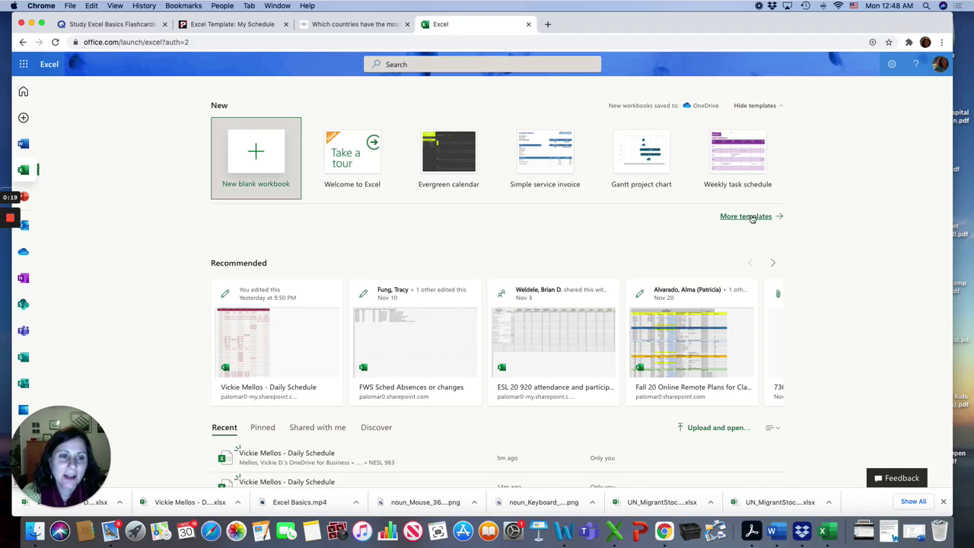
Open the full Excel template gallery and scroll down through it
{"action": "left_click", "coordinate": [748, 220]}
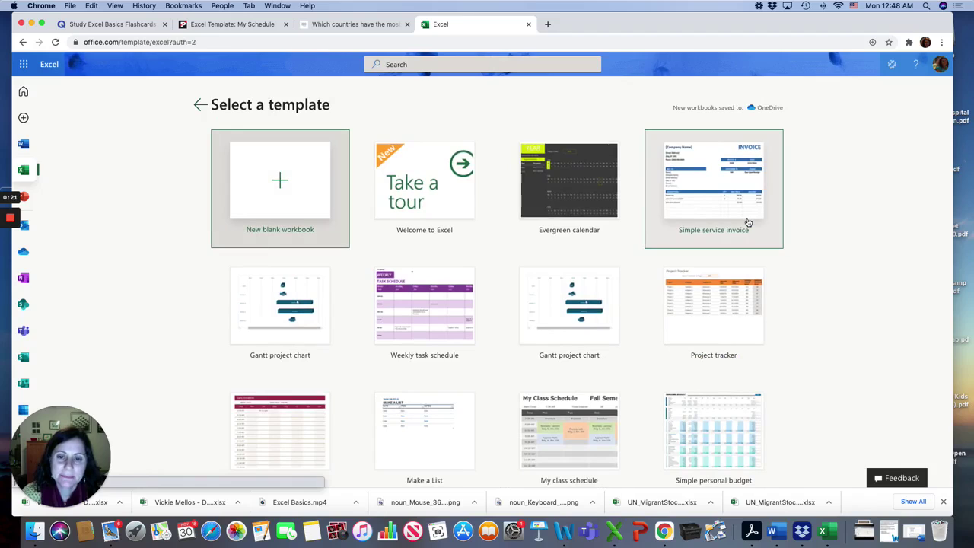
{"action": "scroll", "coordinate": [448, 318], "scroll_direction": "down", "scroll_amount": 1}
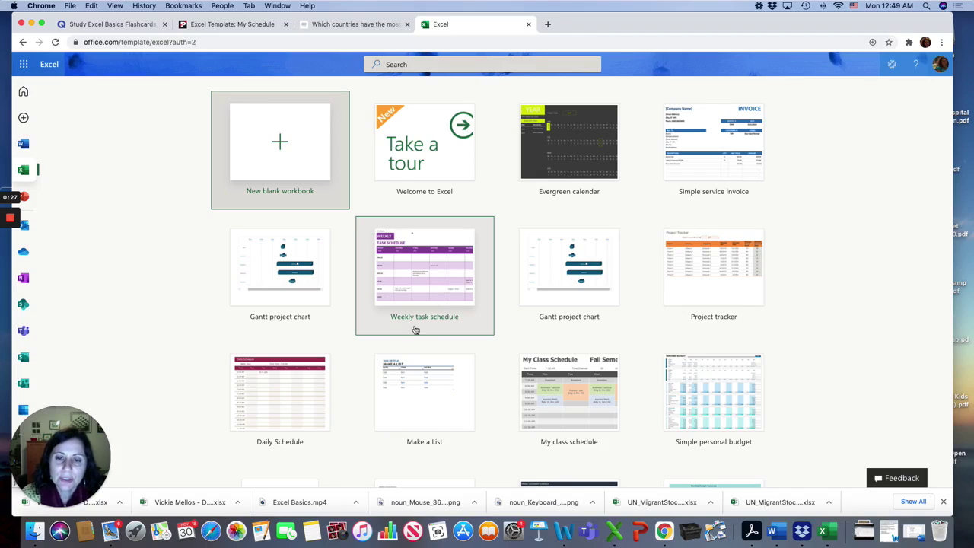
Create a workbook from the Weekly task schedule template and scroll through its schedule sheet
{"action": "left_click", "coordinate": [432, 292]}
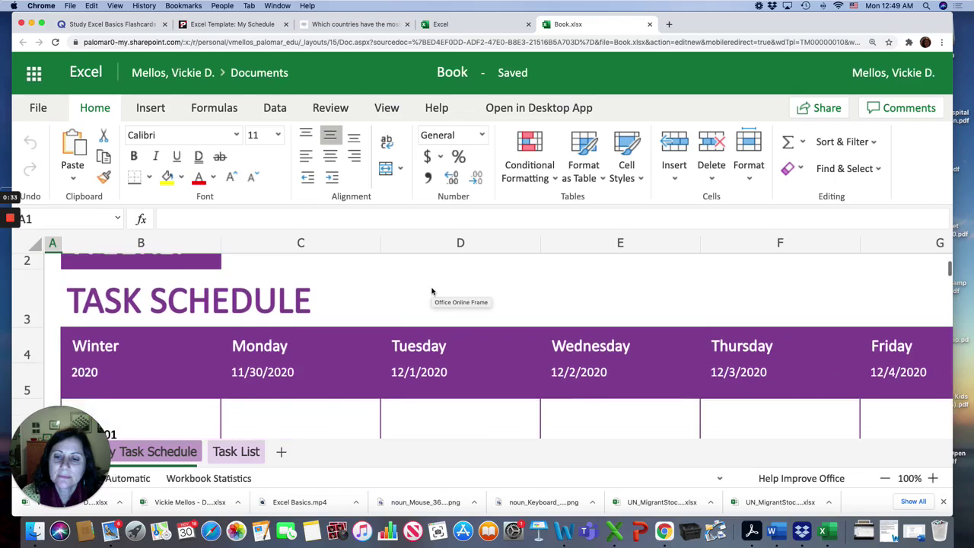
{"action": "scroll", "coordinate": [431, 291], "scroll_direction": "down", "scroll_amount": 5}
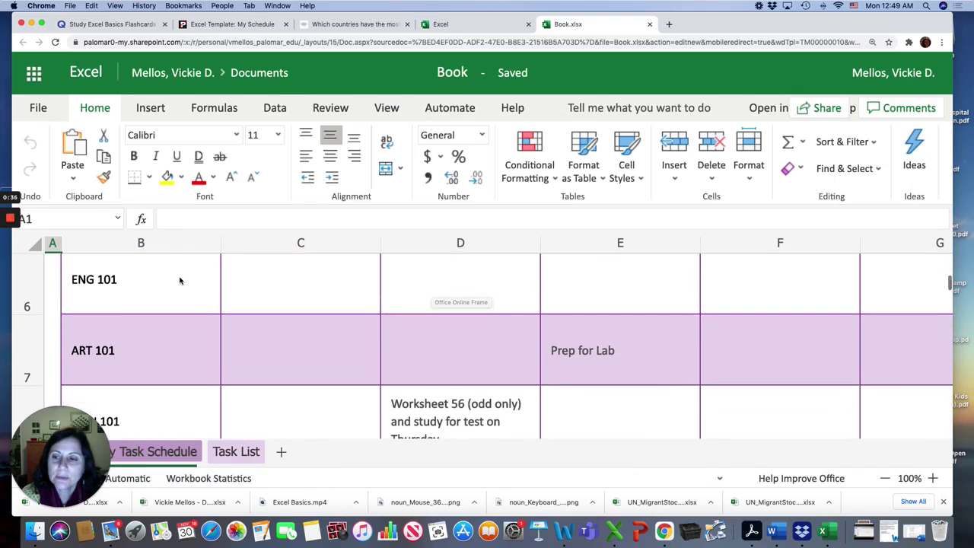
{"action": "scroll", "coordinate": [98, 377], "scroll_direction": "down", "scroll_amount": 2}
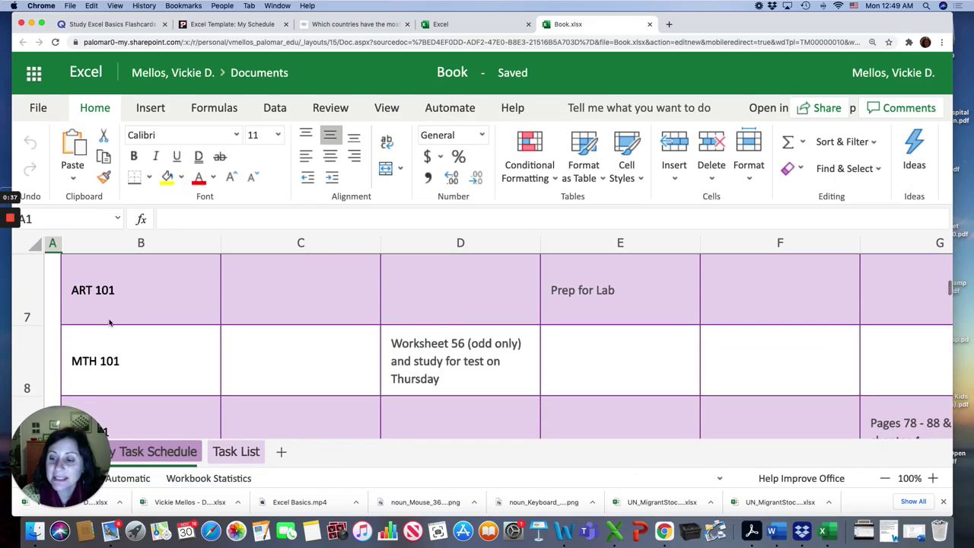
{"action": "scroll", "coordinate": [109, 323], "scroll_direction": "up", "scroll_amount": 4}
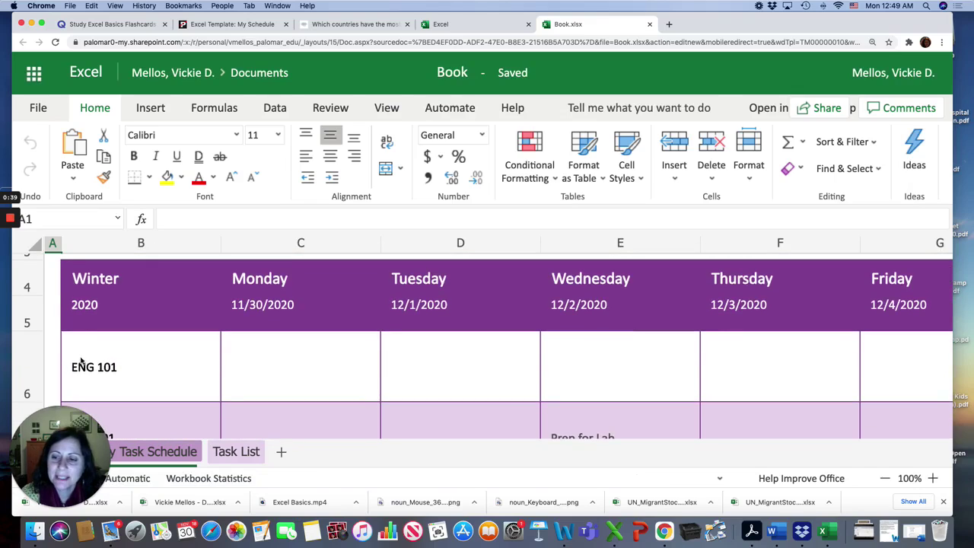
{"action": "scroll", "coordinate": [139, 372], "scroll_direction": "down", "scroll_amount": 3}
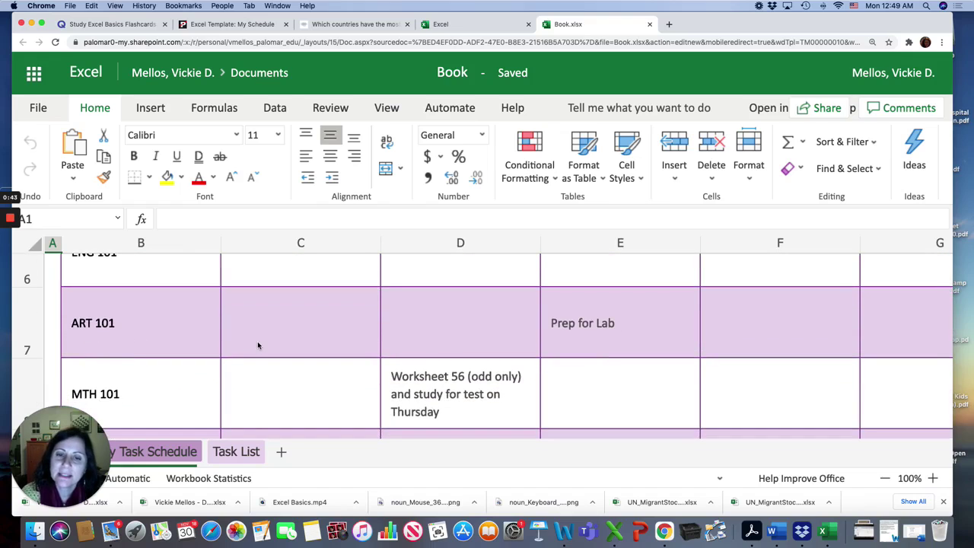
{"action": "scroll", "coordinate": [251, 344], "scroll_direction": "up", "scroll_amount": 5}
{"action": "scroll", "coordinate": [280, 381], "scroll_direction": "down", "scroll_amount": 4}
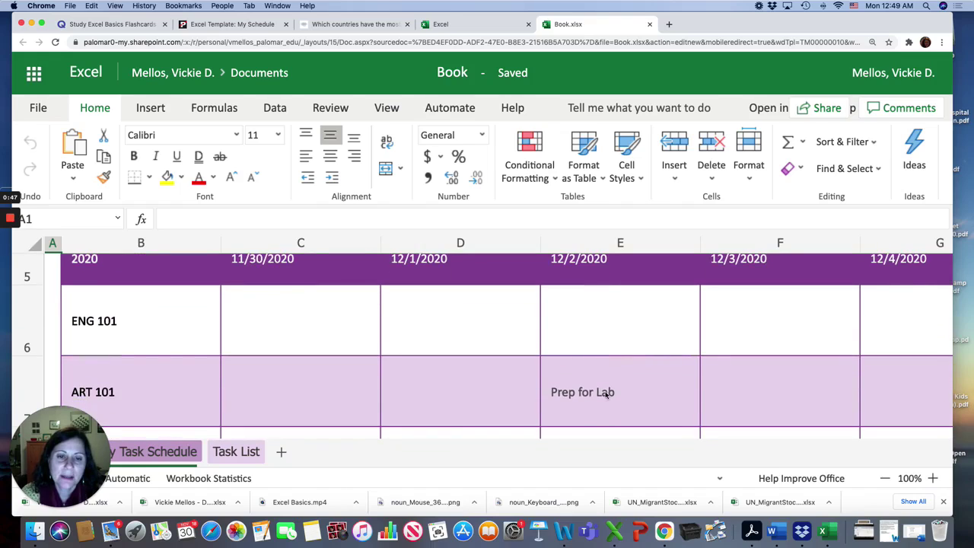
{"action": "scroll", "coordinate": [605, 390], "scroll_direction": "down", "scroll_amount": 3}
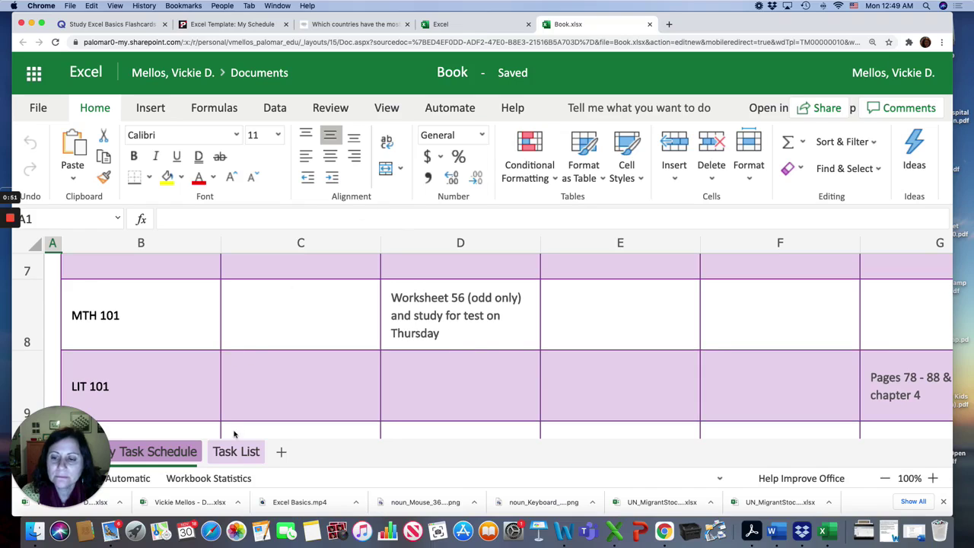
Switch to the Task List sheet to view its sample tasks
{"action": "left_click", "coordinate": [225, 453]}
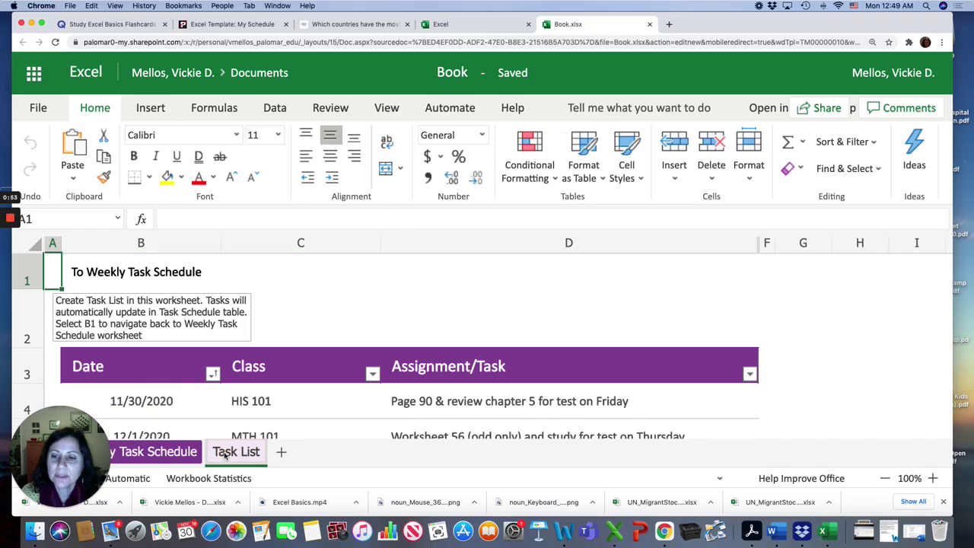
{"action": "scroll", "coordinate": [280, 355], "scroll_direction": "down", "scroll_amount": 3}
{"action": "scroll", "coordinate": [297, 346], "scroll_direction": "up", "scroll_amount": 2}
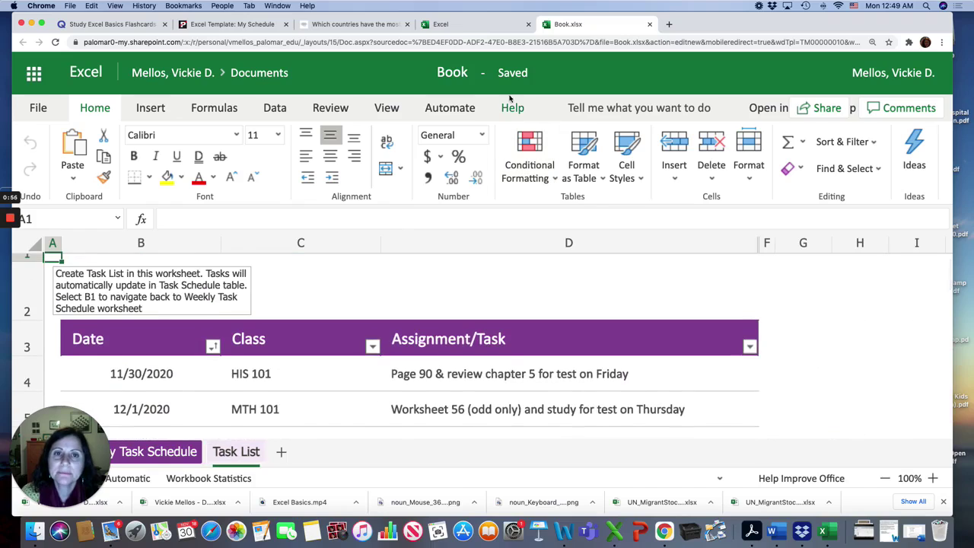
Close the weekly task workbook and create one from the Daily Schedule template, checking its week date and start time
{"action": "left_click", "coordinate": [650, 25]}
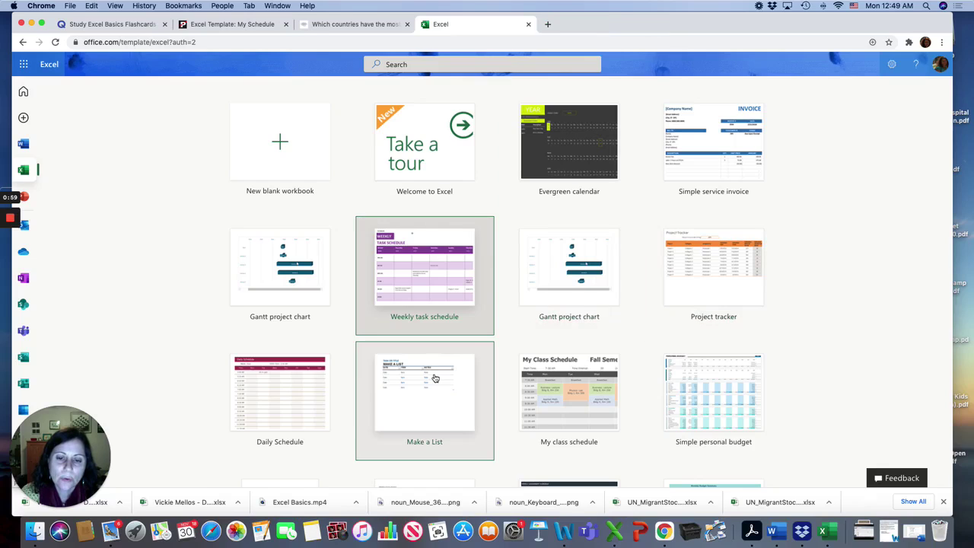
{"action": "left_click", "coordinate": [304, 393]}
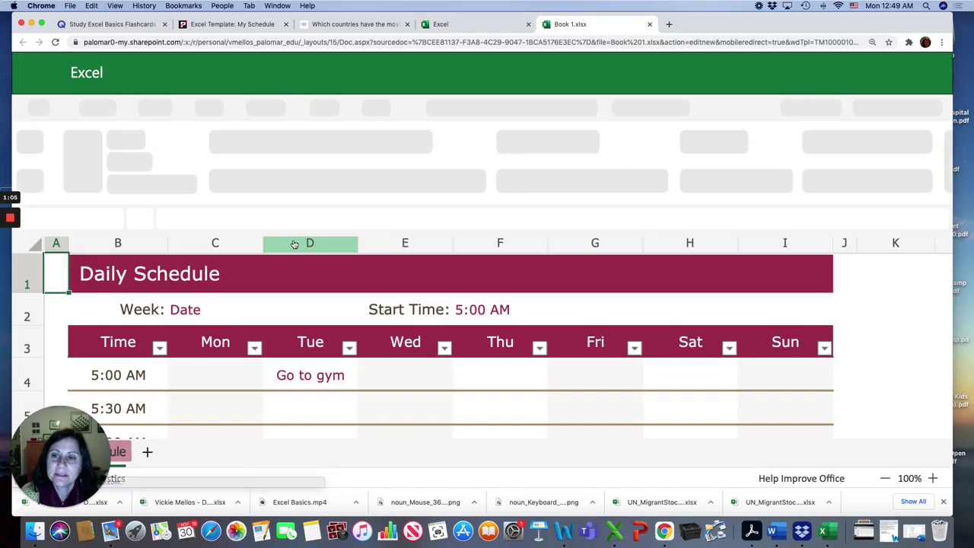
{"action": "left_click", "coordinate": [296, 312]}
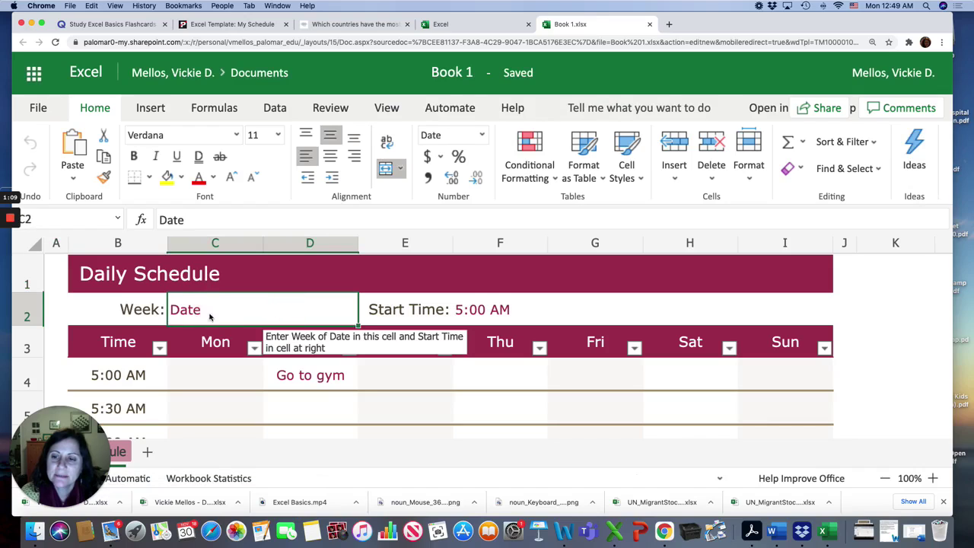
{"action": "left_click", "coordinate": [481, 312]}
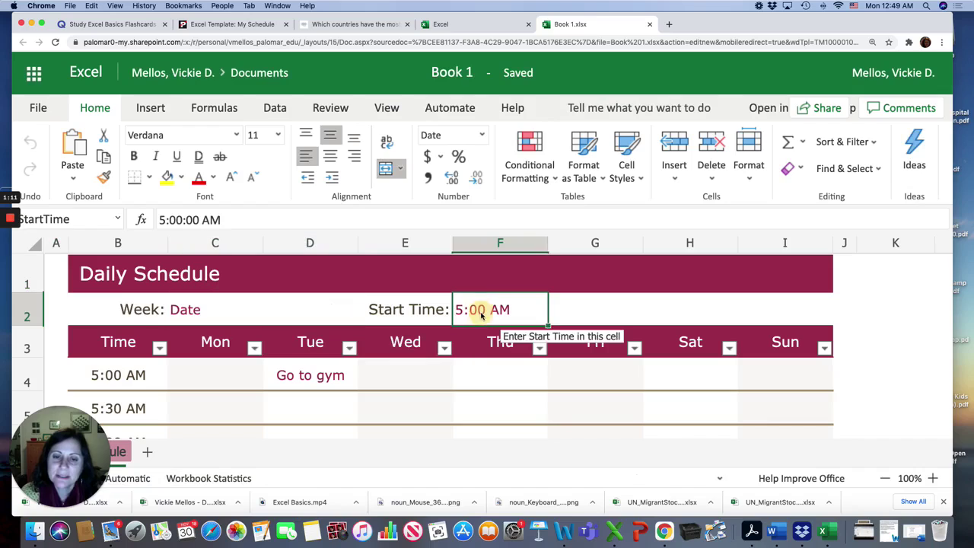
{"action": "scroll", "coordinate": [381, 362], "scroll_direction": "down", "scroll_amount": 2}
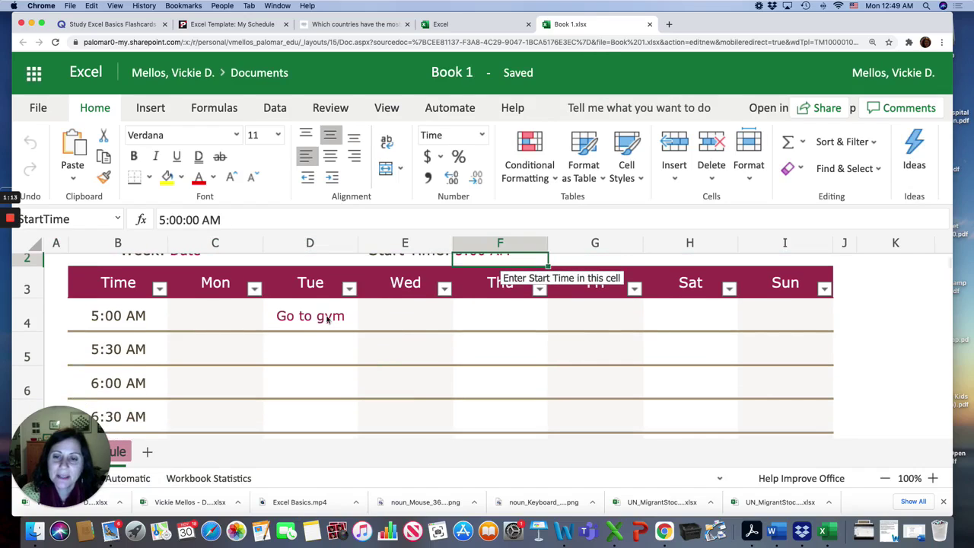
Click through the Daily Schedule cells, including the Tuesday 'Go to gym' entry and Monday 5:00 AM slot
{"action": "left_click", "coordinate": [327, 319]}
{"action": "left_click", "coordinate": [237, 319]}
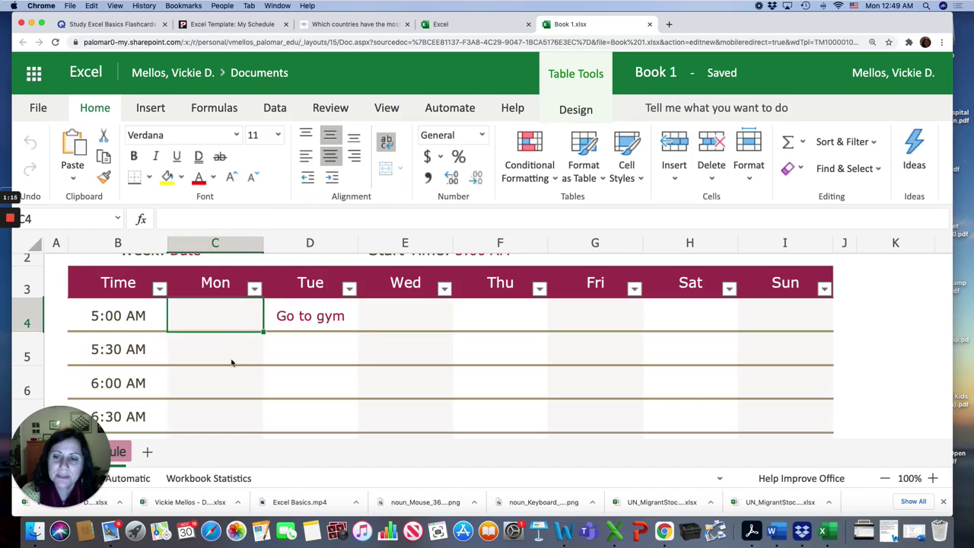
{"action": "scroll", "coordinate": [308, 378], "scroll_direction": "down", "scroll_amount": 3}
{"action": "scroll", "coordinate": [320, 299], "scroll_direction": "up", "scroll_amount": 2}
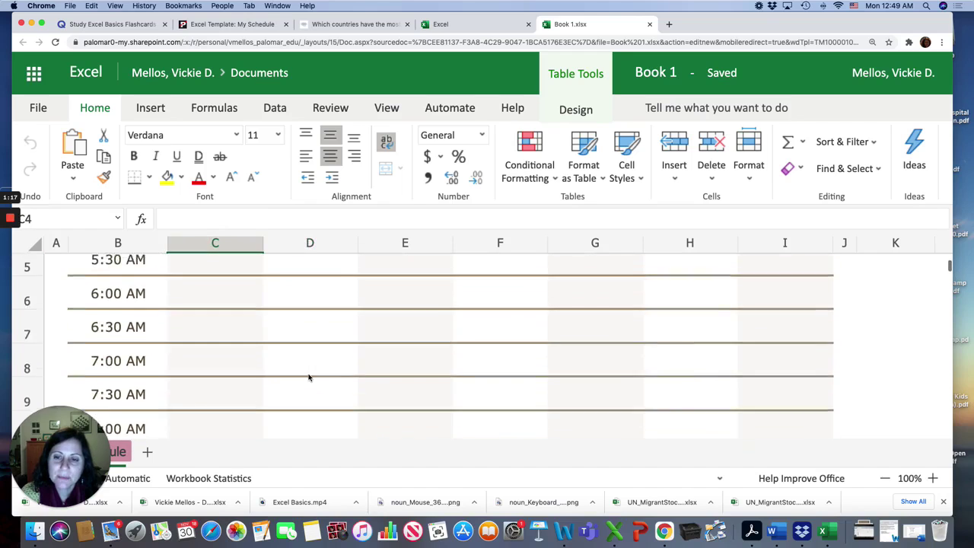
{"action": "left_click", "coordinate": [324, 270]}
{"action": "left_click", "coordinate": [407, 304]}
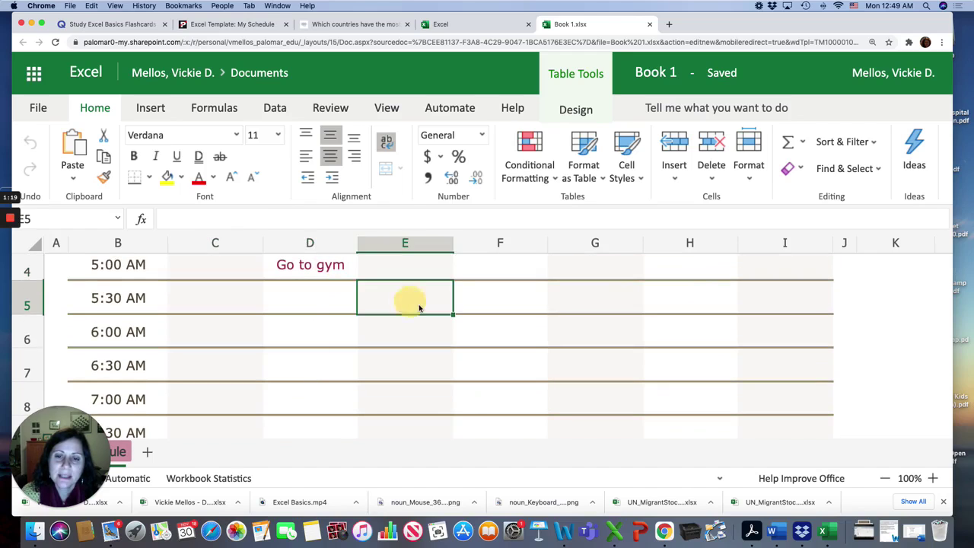
{"action": "left_click", "coordinate": [484, 330]}
{"action": "left_click", "coordinate": [584, 337]}
{"action": "left_click", "coordinate": [588, 366]}
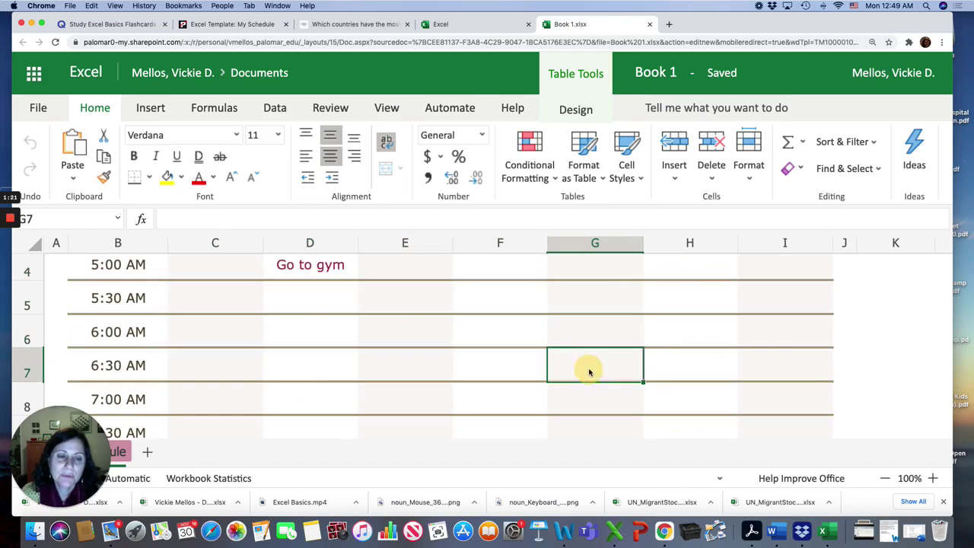
{"action": "scroll", "coordinate": [589, 373], "scroll_direction": "up", "scroll_amount": 3}
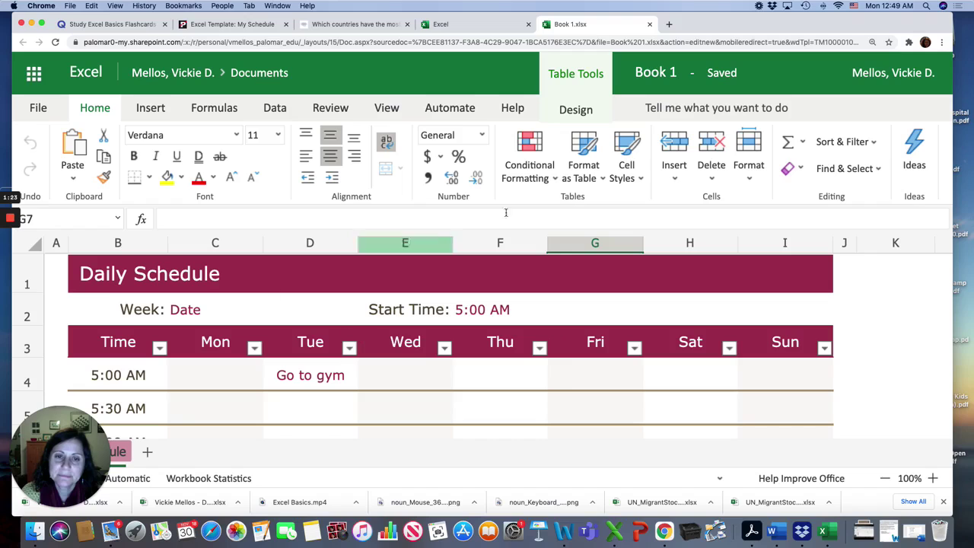
Open the My class schedule template as Book 2 and scroll through its Fall Semester class rows
{"action": "left_click", "coordinate": [449, 24]}
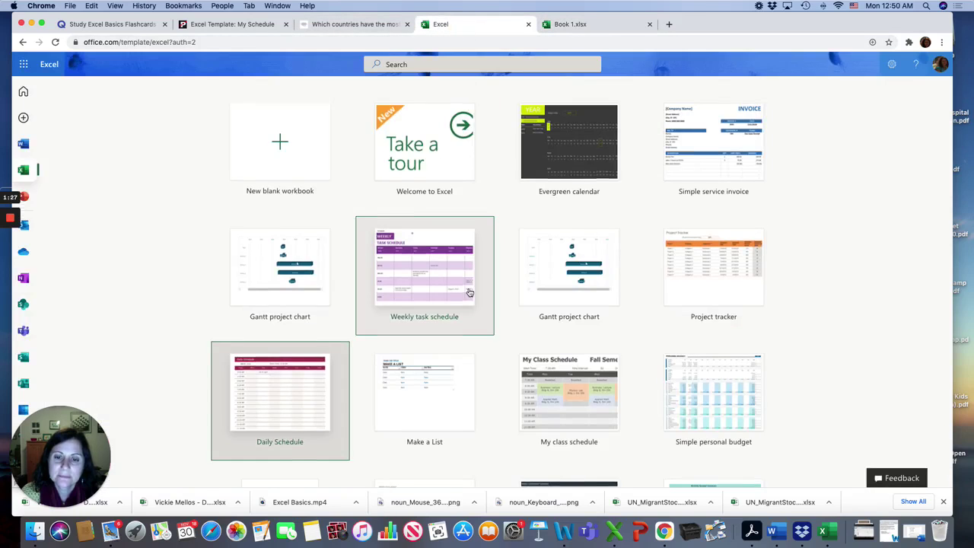
{"action": "scroll", "coordinate": [470, 293], "scroll_direction": "down", "scroll_amount": 3}
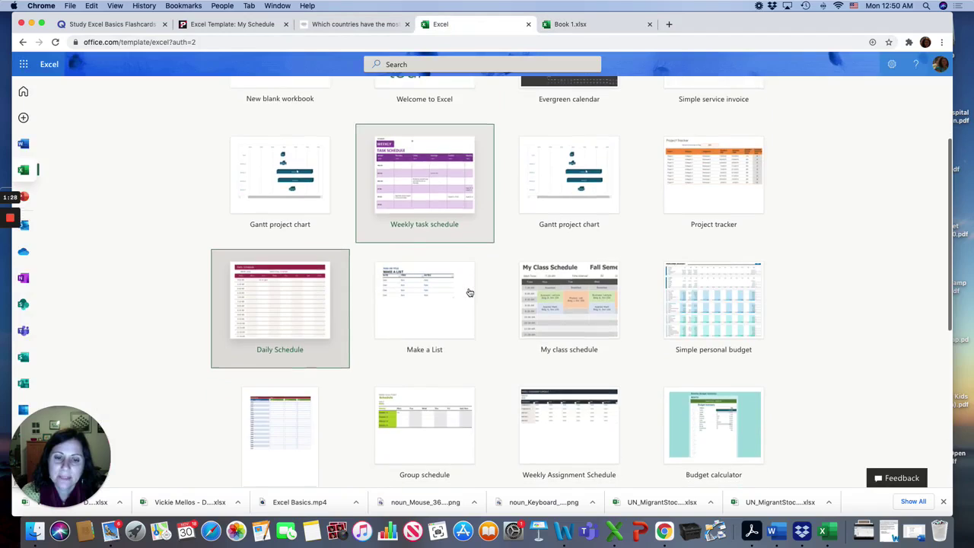
{"action": "left_click", "coordinate": [583, 305]}
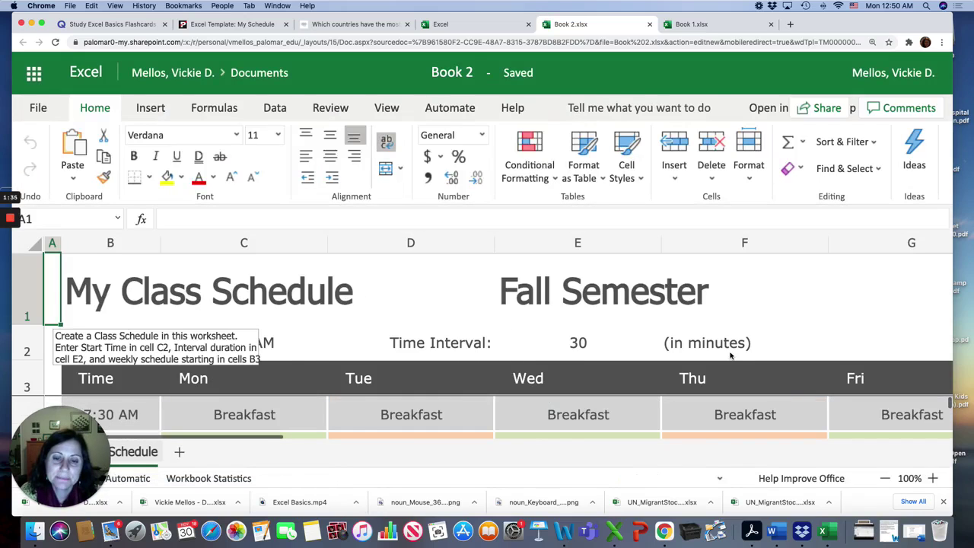
{"action": "left_click", "coordinate": [801, 330]}
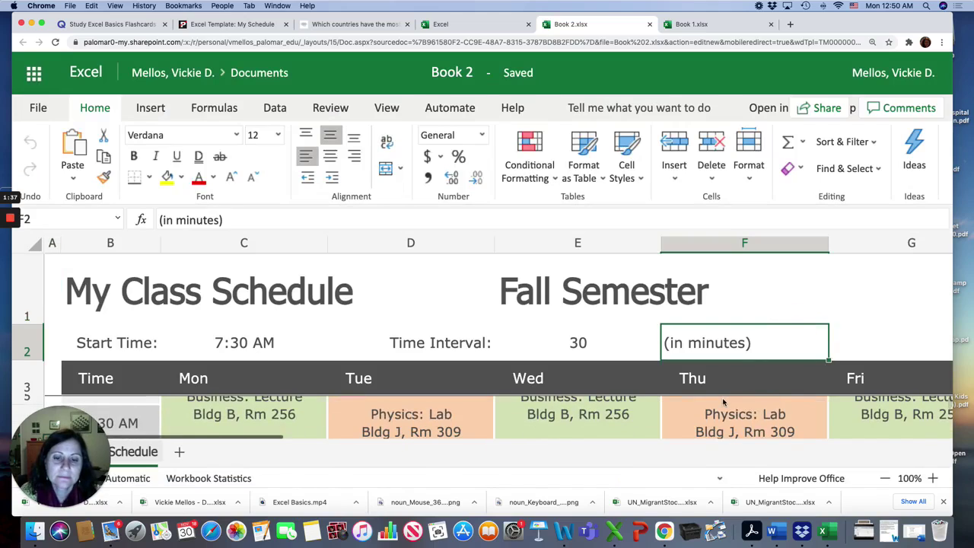
{"action": "scroll", "coordinate": [723, 402], "scroll_direction": "down", "scroll_amount": 2}
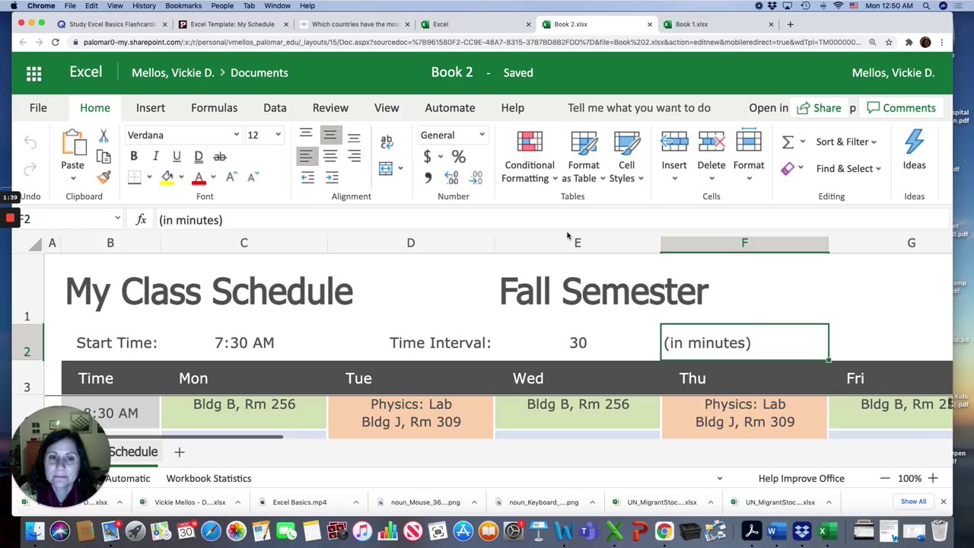
{"action": "scroll", "coordinate": [630, 380], "scroll_direction": "down", "scroll_amount": 5}
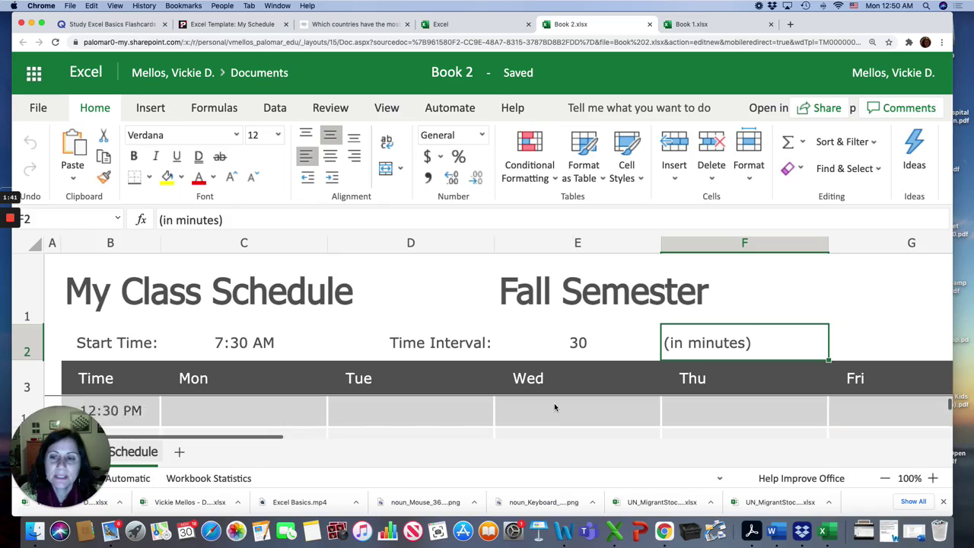
{"action": "scroll", "coordinate": [387, 369], "scroll_direction": "down", "scroll_amount": 3}
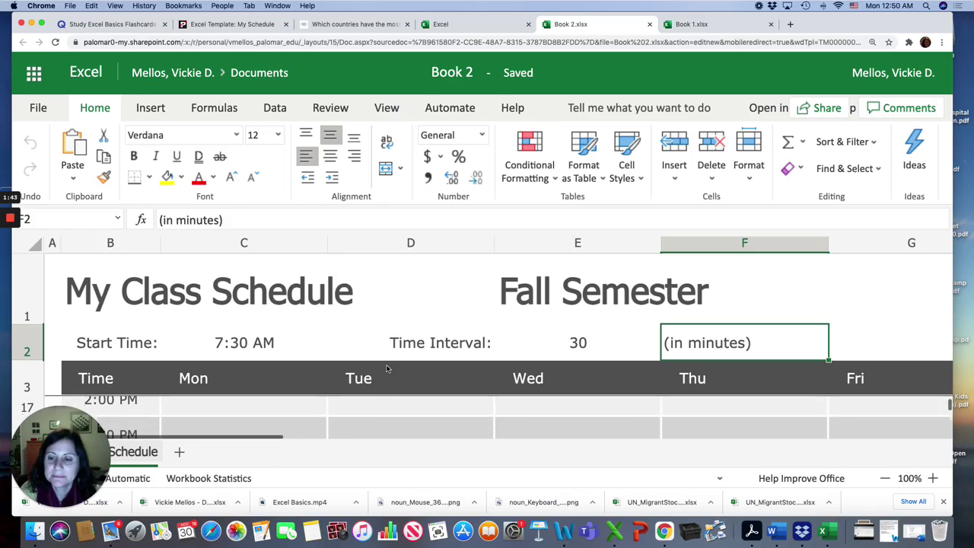
{"action": "left_click", "coordinate": [359, 428]}
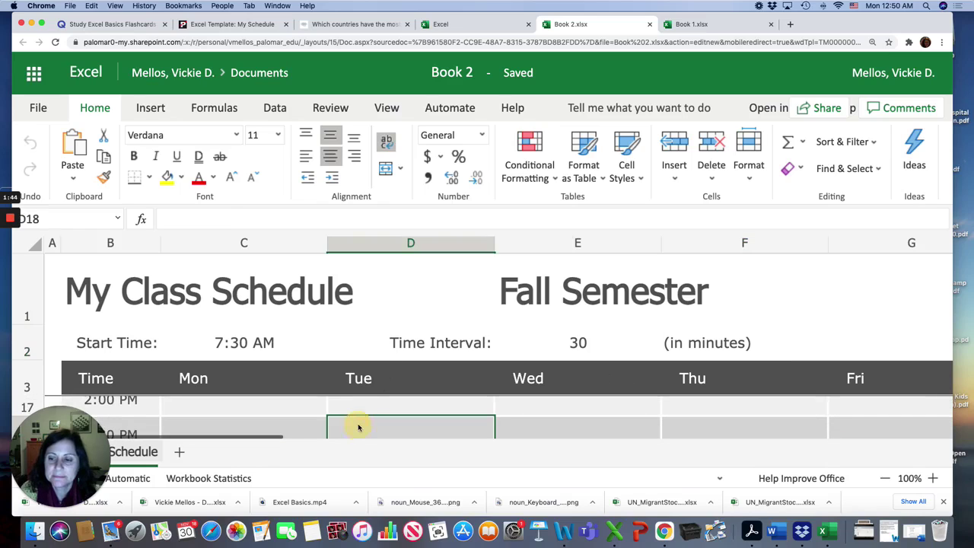
Close Book 2 and create Book 3 from the Daily Schedule template
{"action": "left_click", "coordinate": [649, 24]}
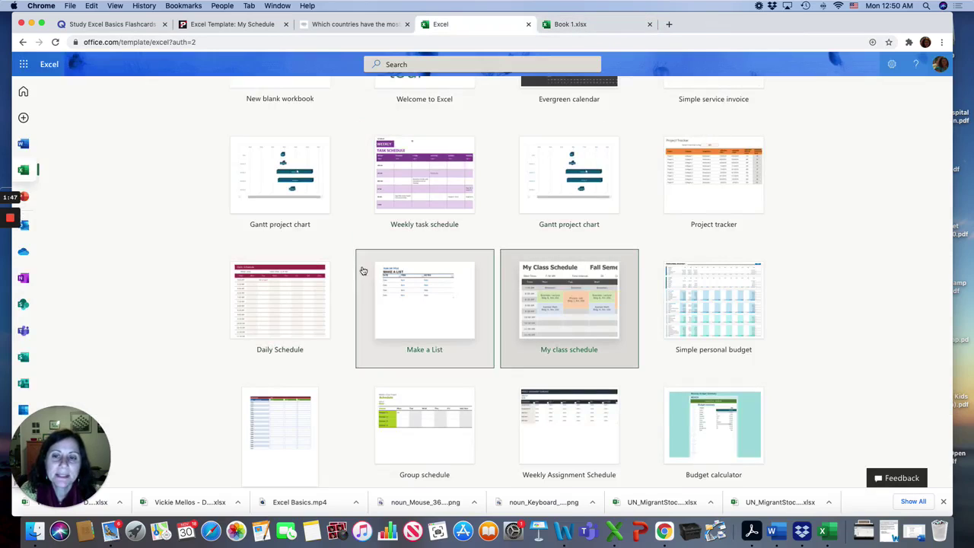
{"action": "left_click", "coordinate": [278, 302]}
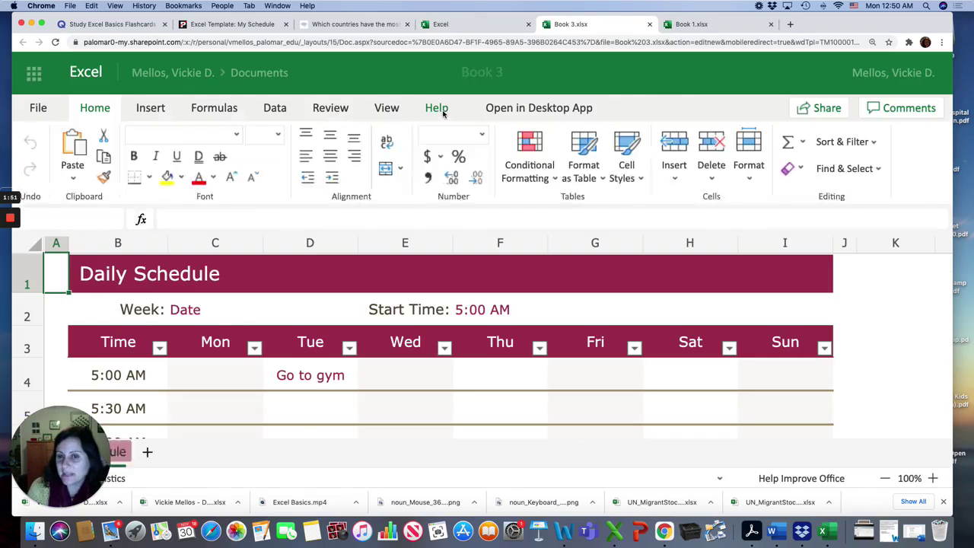
{"action": "left_click", "coordinate": [473, 76]}
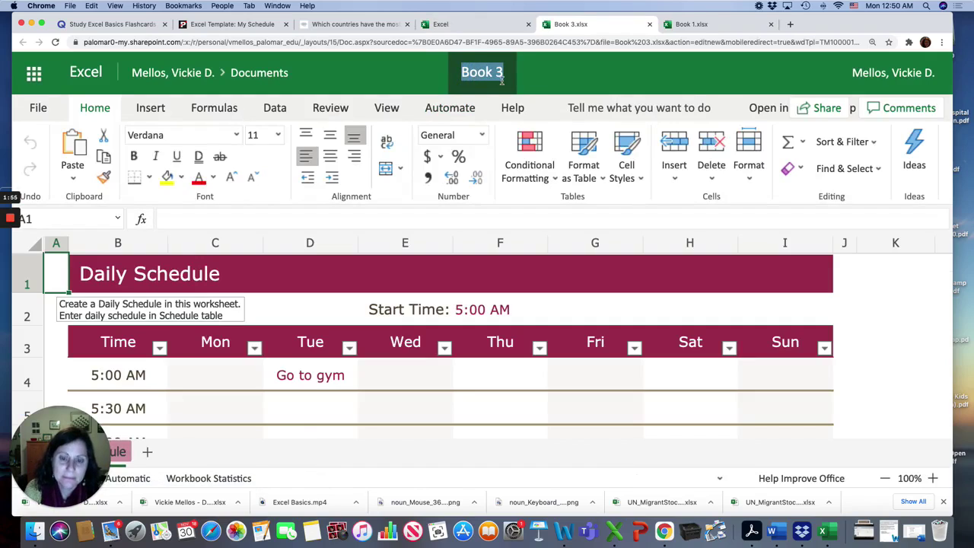
Rename Book 3 to the owner's full name followed by 'Daily Schedule'
{"action": "type", "text": "Vickie M"}
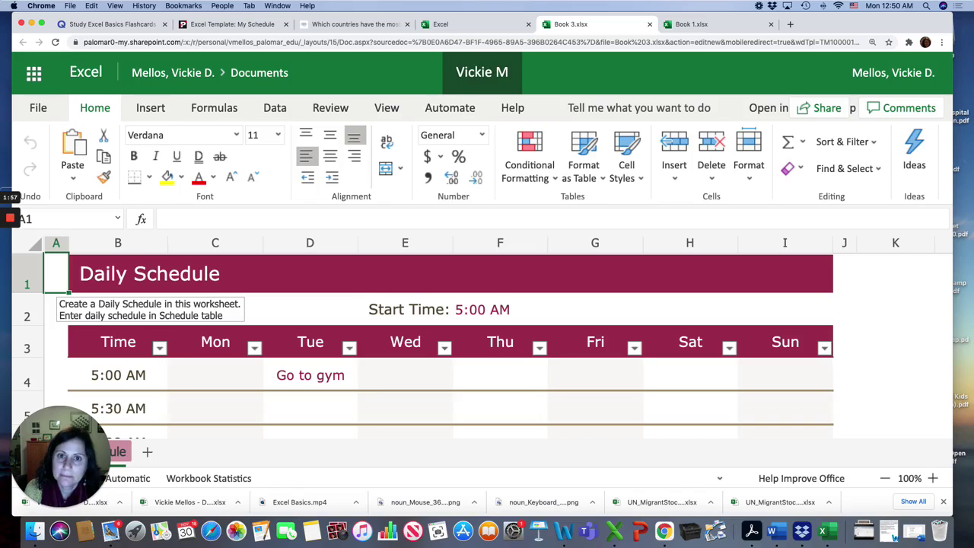
{"action": "type", "text": "ellos"}
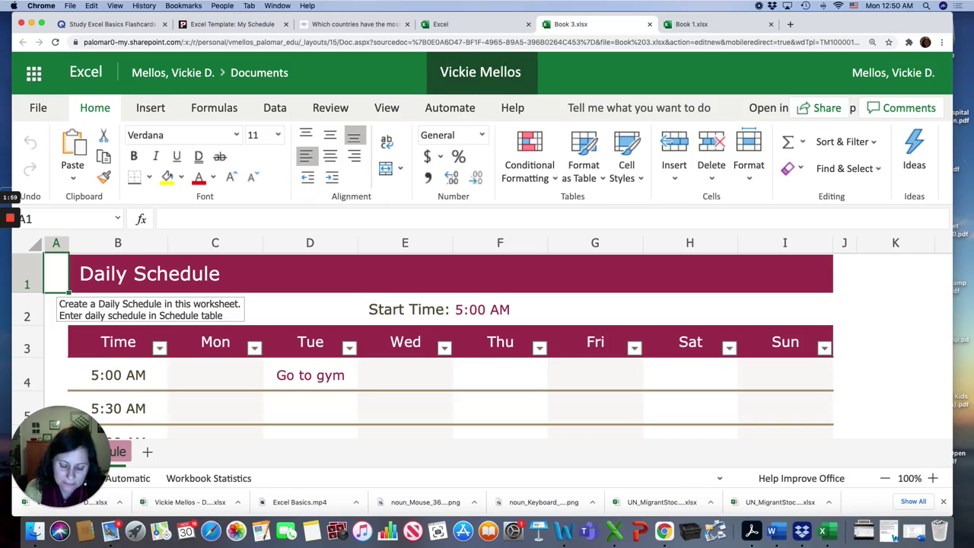
{"action": "type", "text": " Daily S"}
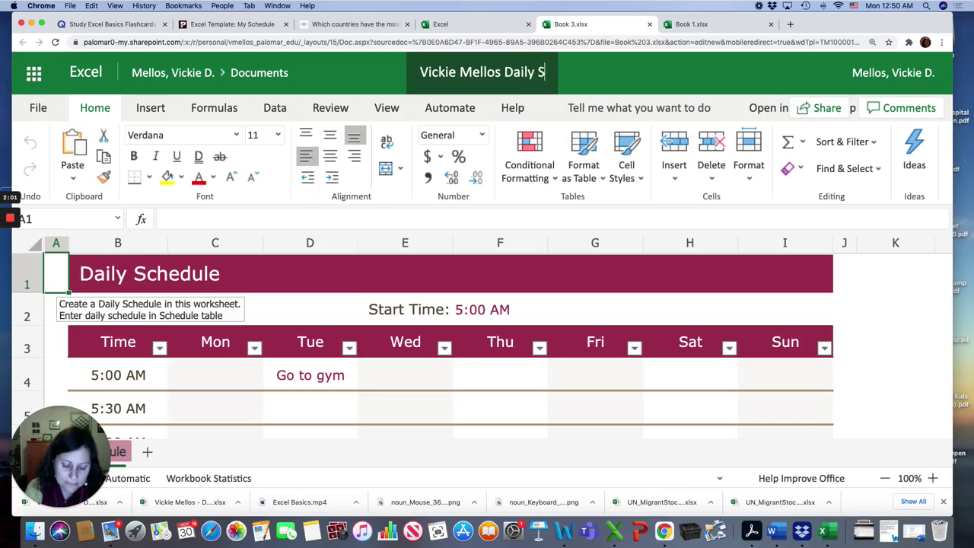
{"action": "type", "text": "chedule"}
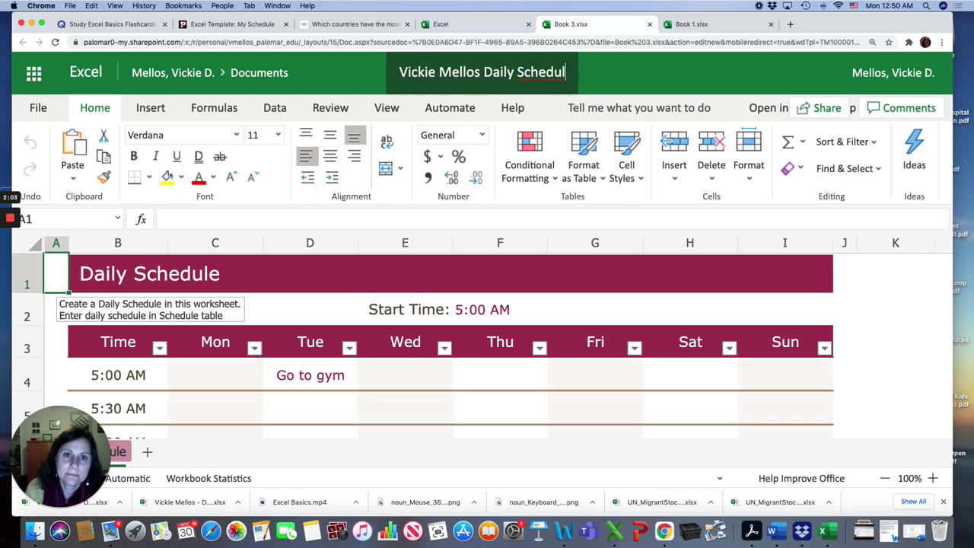
{"action": "key", "text": "Return"}
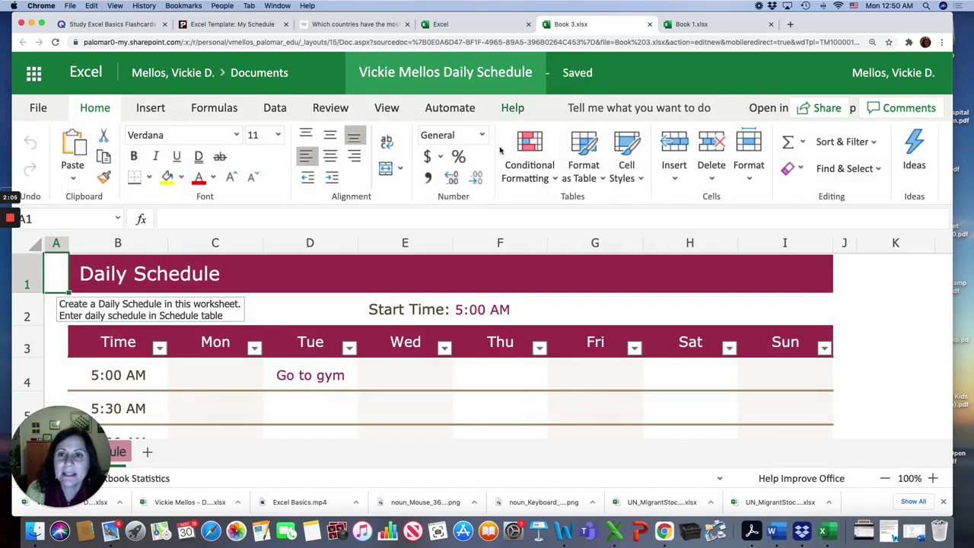
Set the week date in C2 to 11/30/20-12/6/20
{"action": "scroll", "coordinate": [402, 297], "scroll_direction": "down", "scroll_amount": 1}
{"action": "scroll", "coordinate": [402, 297], "scroll_direction": "up", "scroll_amount": 1}
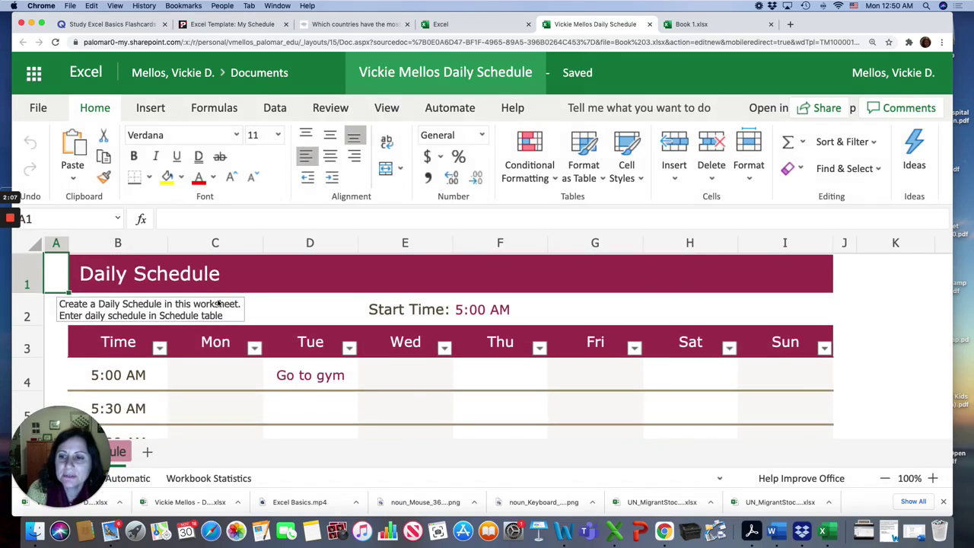
{"action": "left_click", "coordinate": [397, 308]}
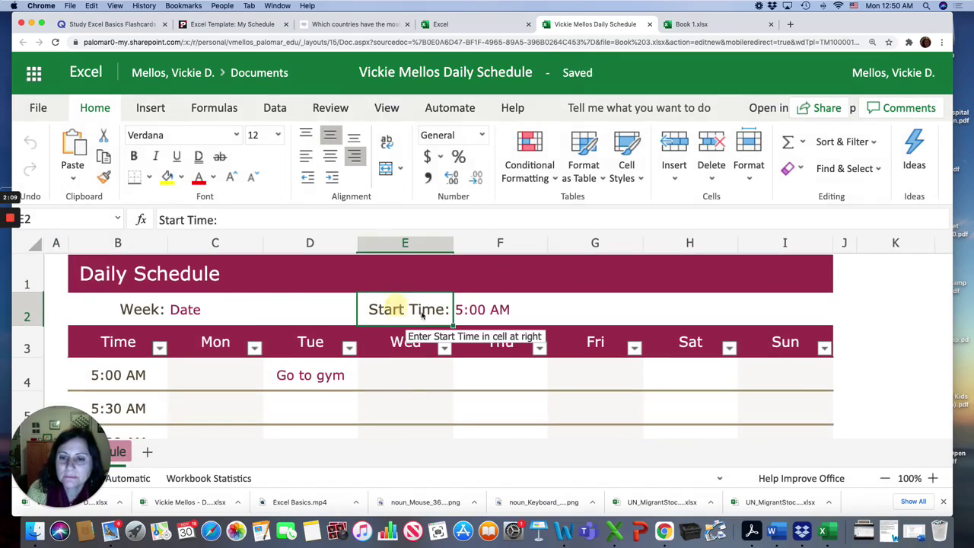
{"action": "left_click", "coordinate": [194, 311]}
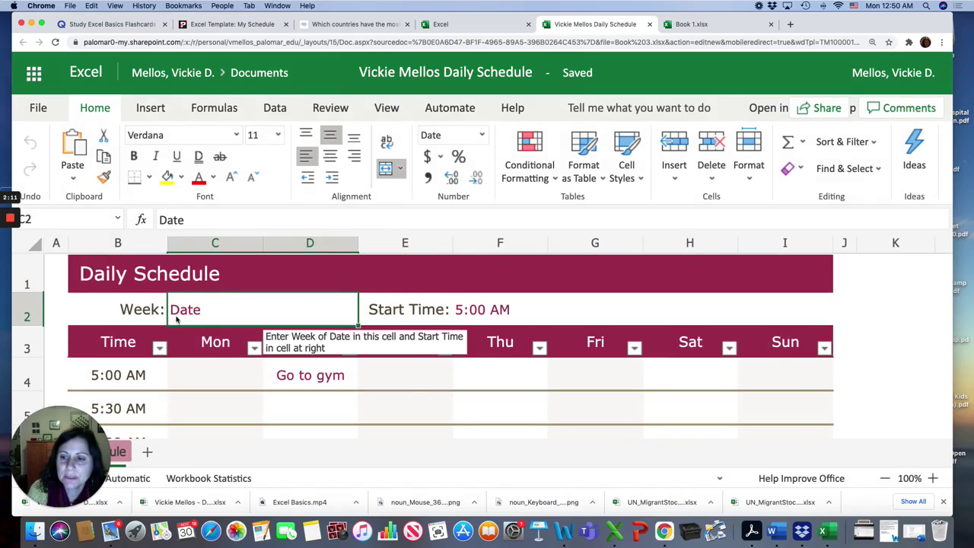
{"action": "left_click", "coordinate": [192, 220]}
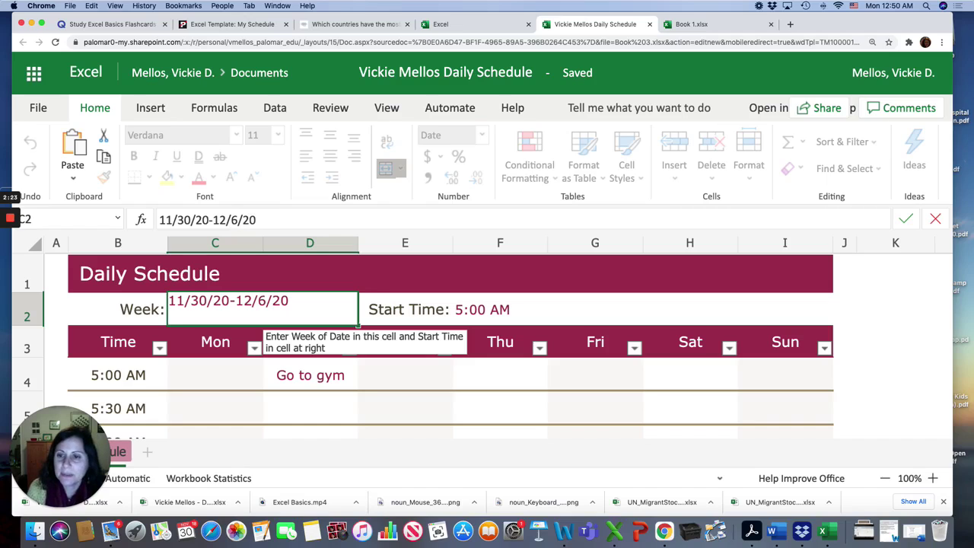
{"action": "key", "text": "Return"}
Change the start time in F2 from 5:00 AM to 6:00 AM
{"action": "left_click", "coordinate": [466, 315]}
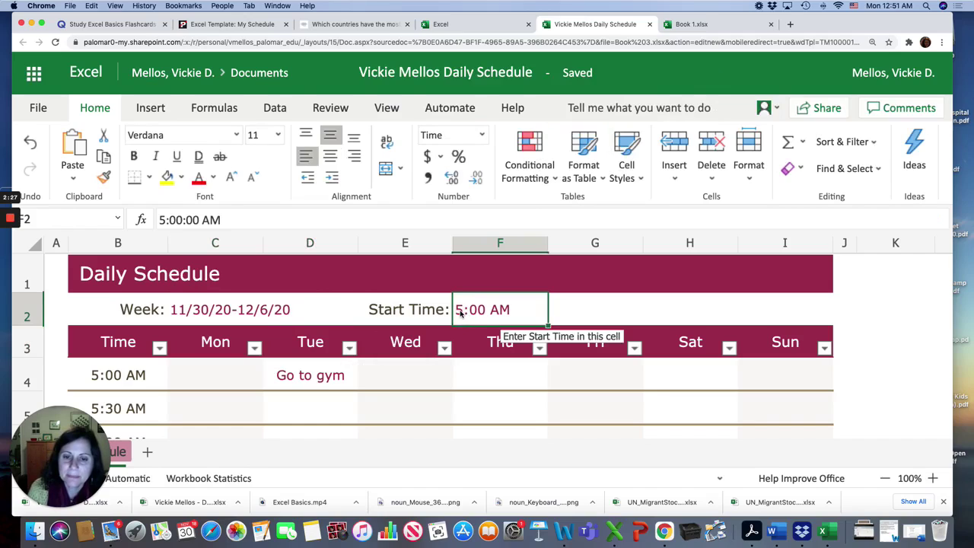
{"action": "left_click", "coordinate": [163, 219]}
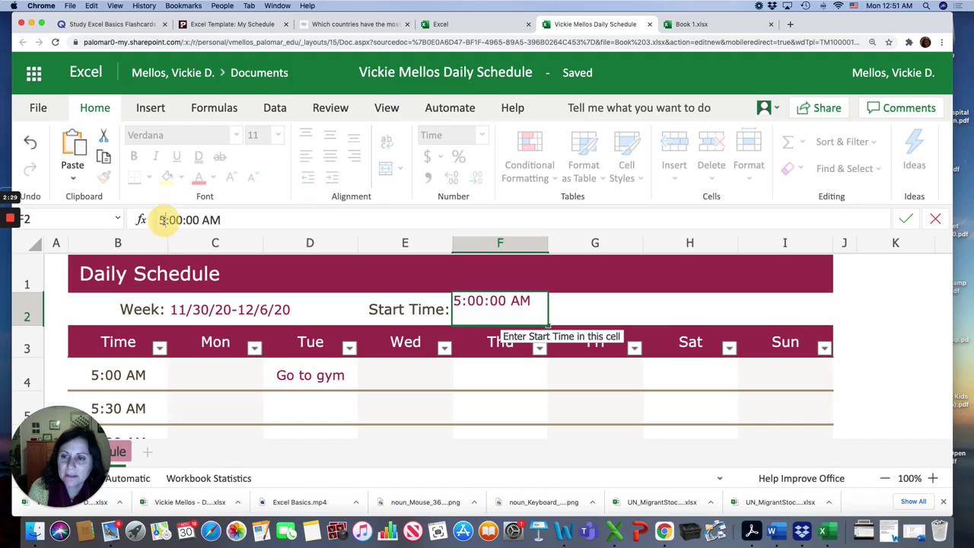
{"action": "key", "text": "BackSpace"}
{"action": "type", "text": "6"}
{"action": "key", "text": "Return"}
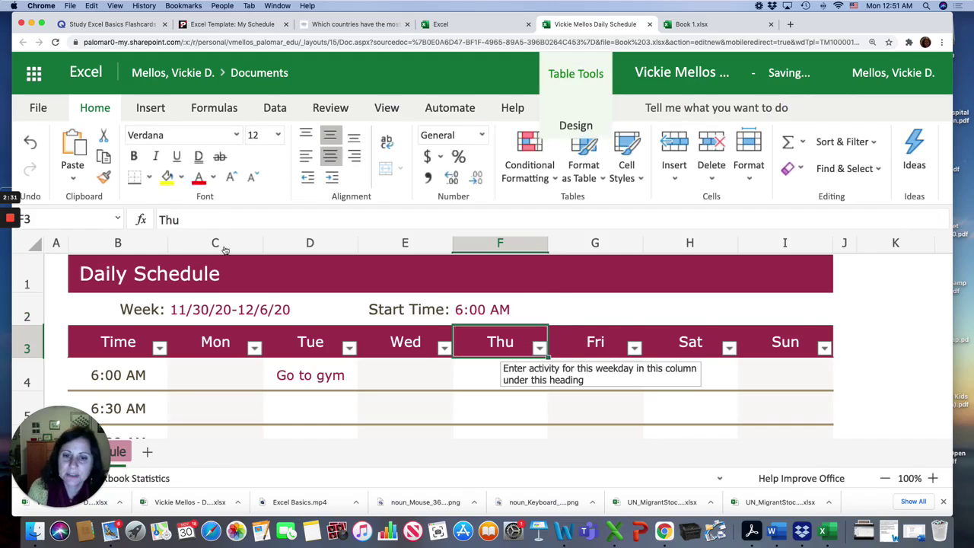
Replace Tuesday's 6:00 AM 'Go to gym' entry with 'drink coffee and read the news'
{"action": "scroll", "coordinate": [300, 328], "scroll_direction": "down", "scroll_amount": 2}
{"action": "left_click", "coordinate": [301, 312]}
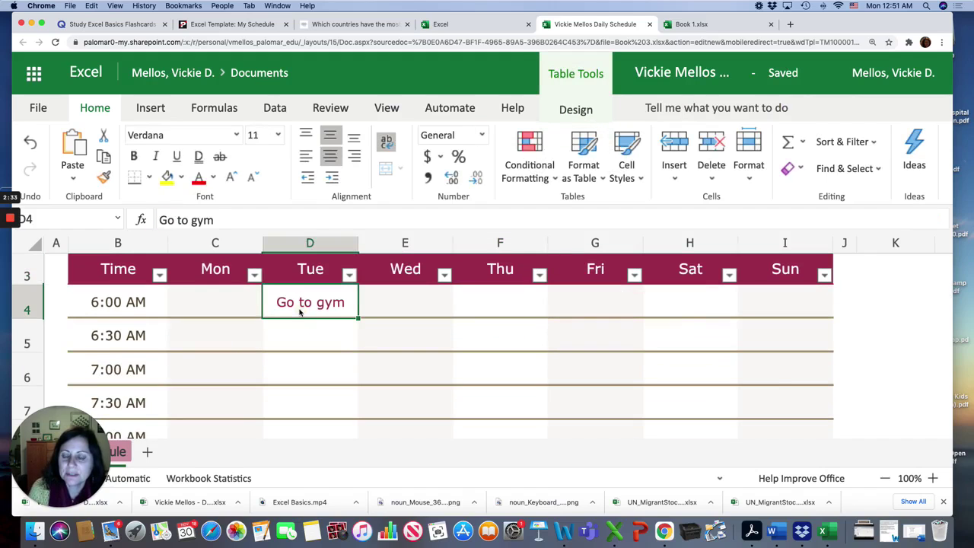
{"action": "double_click", "coordinate": [311, 303]}
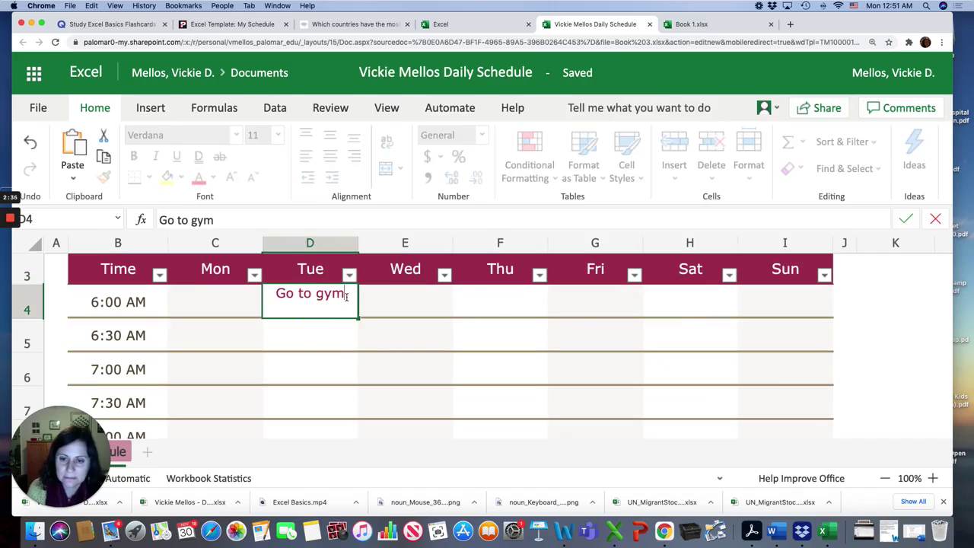
{"action": "left_click_drag", "start_coordinate": [346, 297], "coordinate": [257, 296]}
{"action": "type", "text": "drink "}
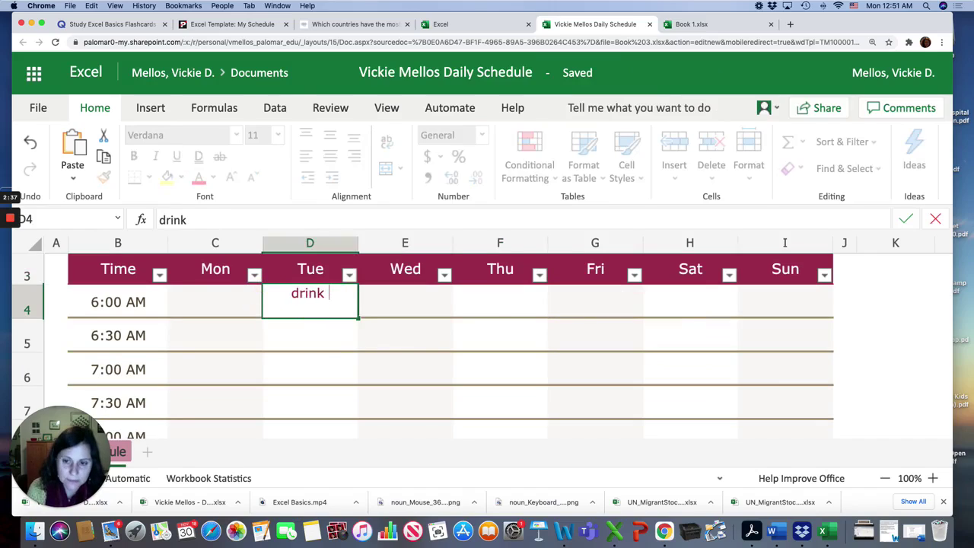
{"action": "type", "text": "coffee and "}
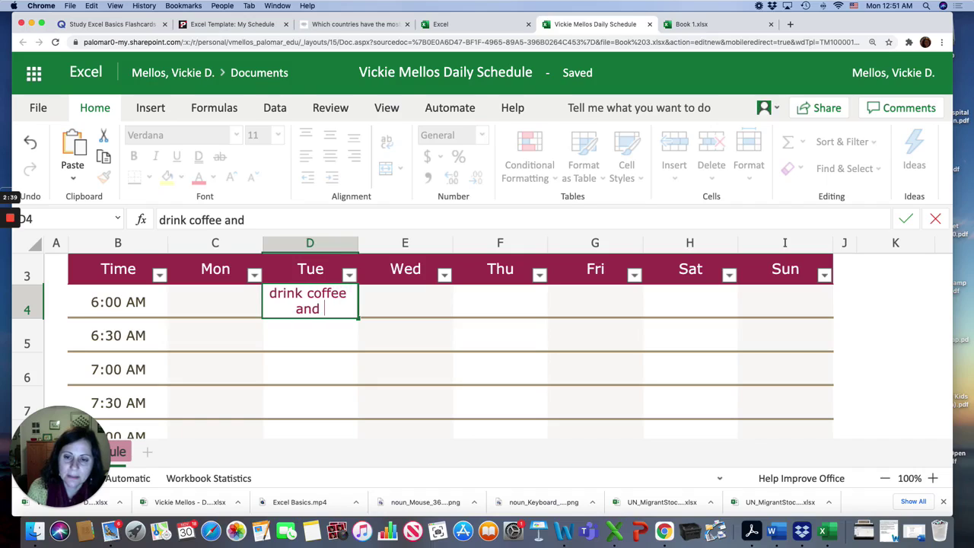
{"action": "type", "text": "read the news"}
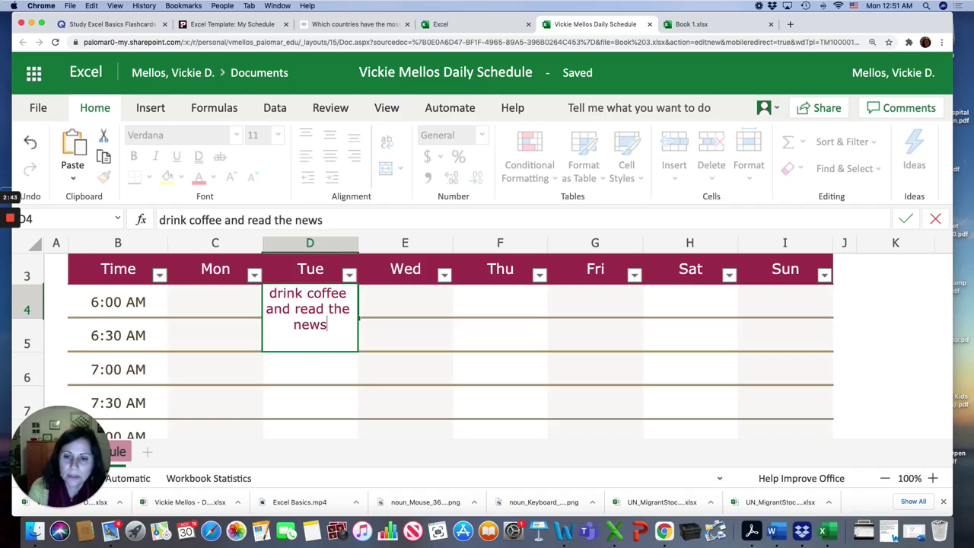
{"action": "key", "text": "Return"}
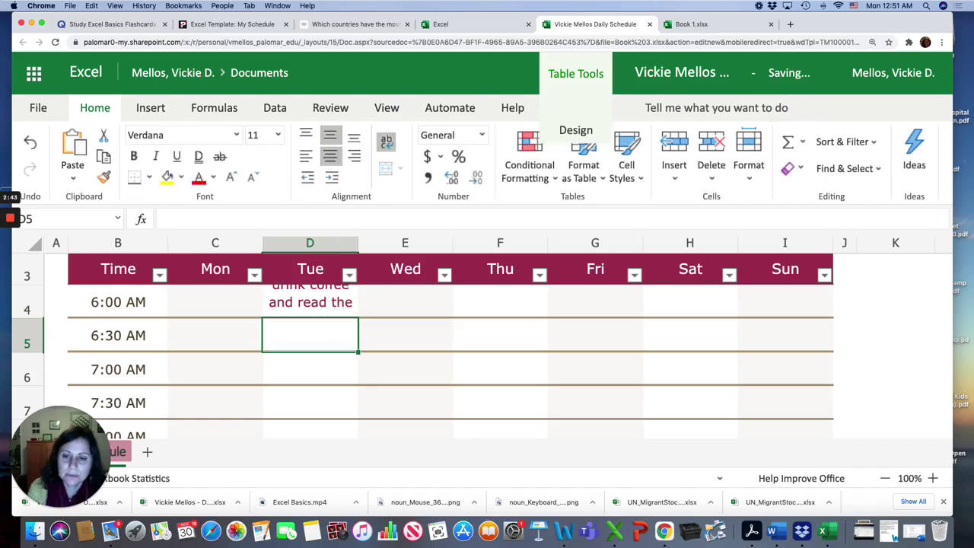
Shrink the new entry in D4 to font size 9
{"action": "left_click", "coordinate": [289, 304]}
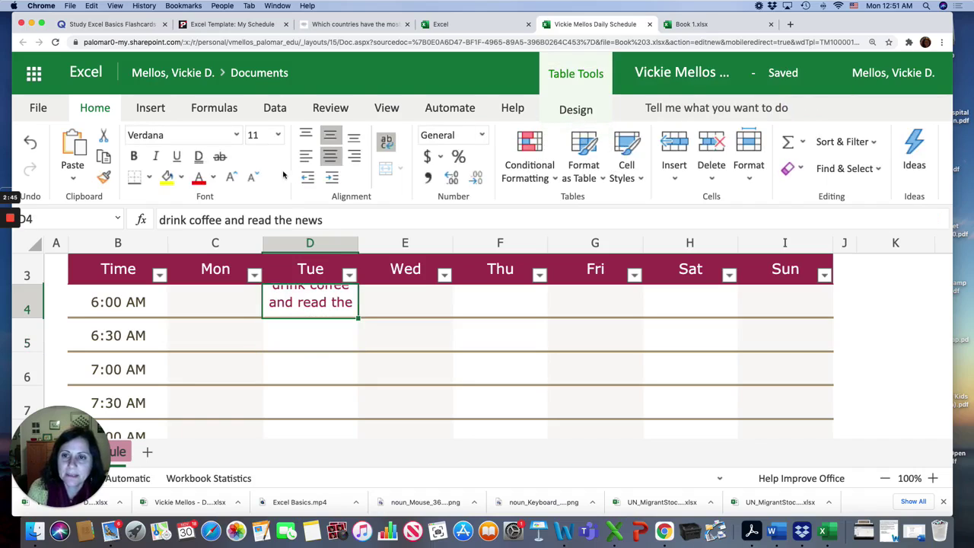
{"action": "left_click", "coordinate": [278, 134]}
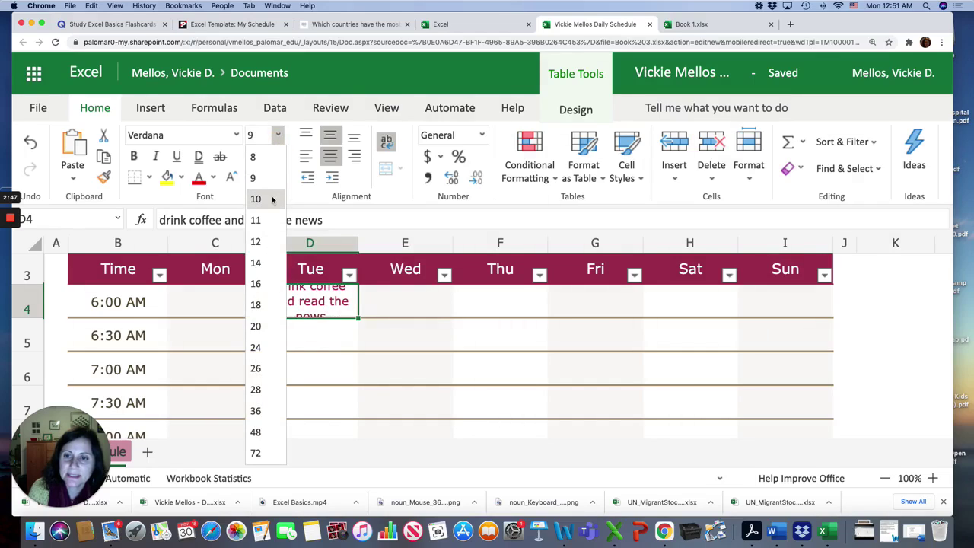
{"action": "left_click", "coordinate": [255, 177]}
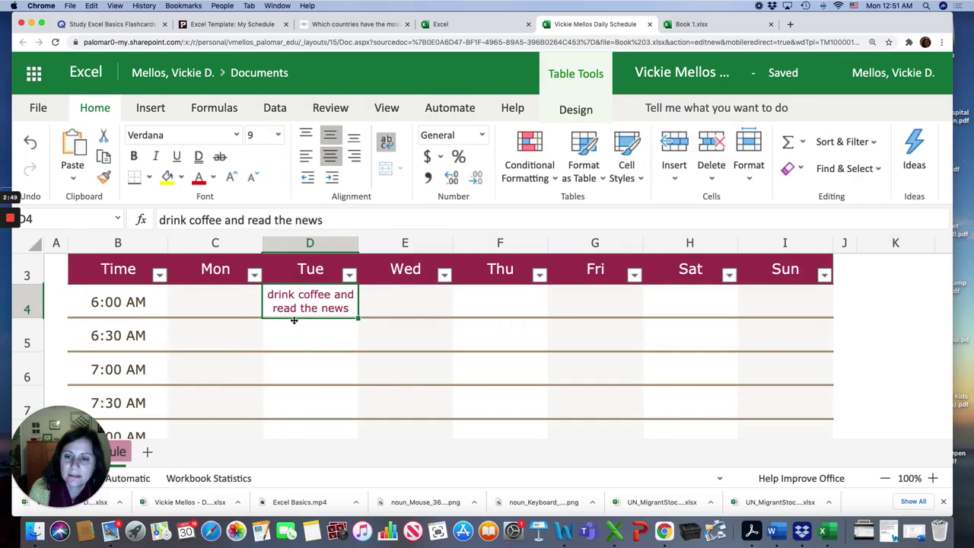
Fill the task from D4 through Friday, then paste it into Monday's 6:00 AM slot
{"action": "left_click_drag", "start_coordinate": [358, 319], "coordinate": [570, 325]}
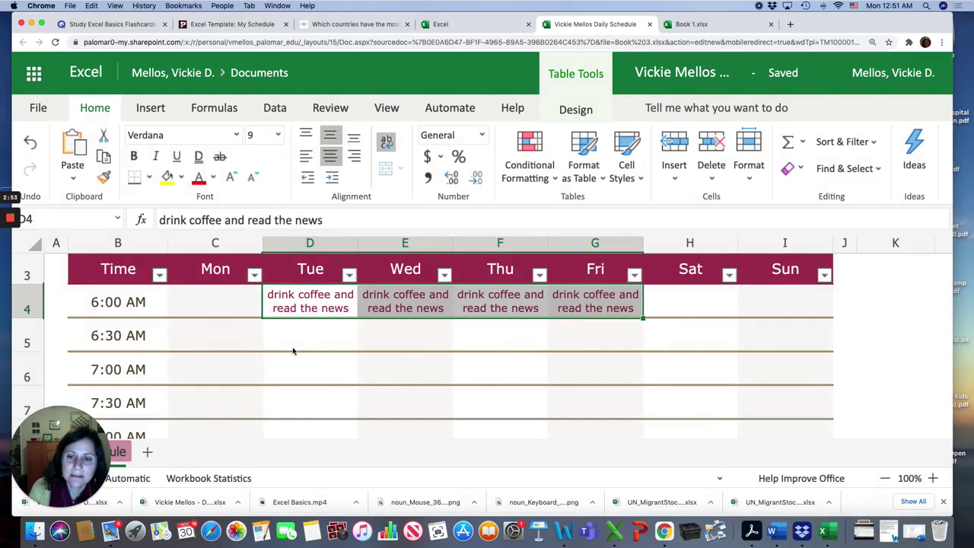
{"action": "left_click", "coordinate": [277, 308]}
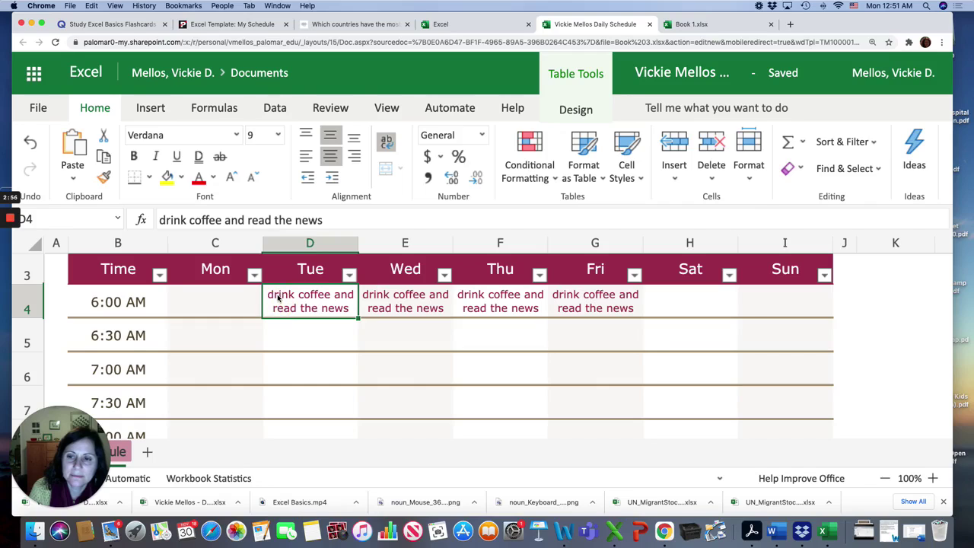
{"action": "left_click", "coordinate": [104, 156]}
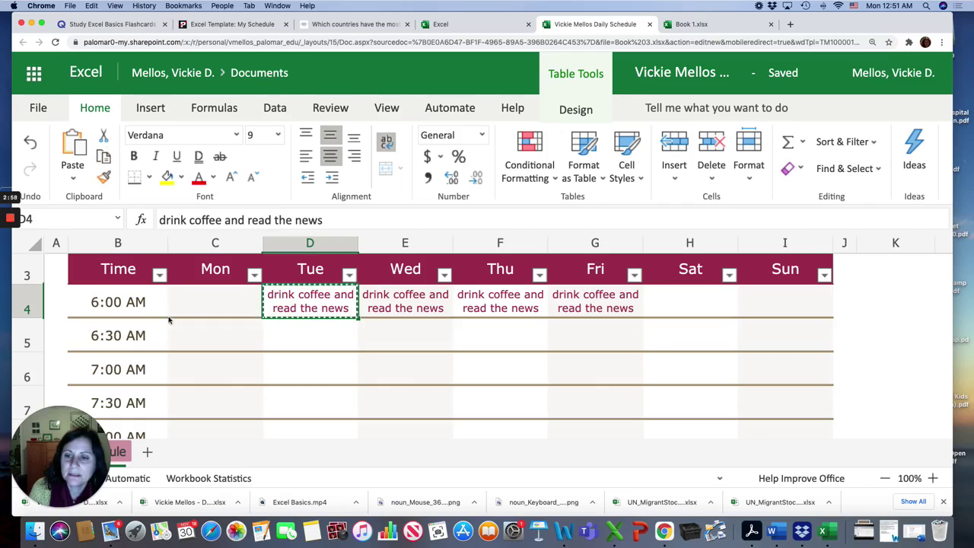
{"action": "left_click", "coordinate": [200, 311]}
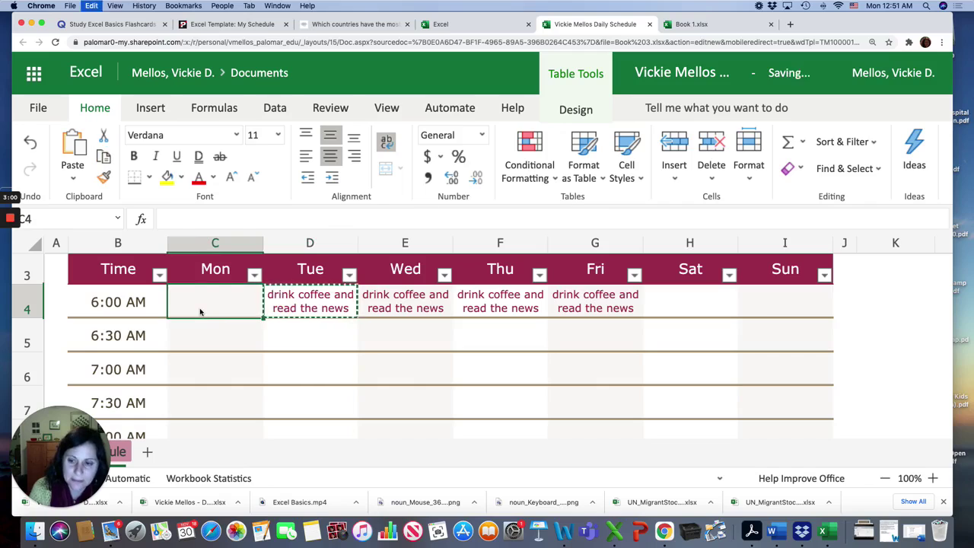
{"action": "key", "text": "super+v"}
Select the 7:00 AM weekday cells and scroll to check the filled schedule
{"action": "left_click", "coordinate": [341, 378]}
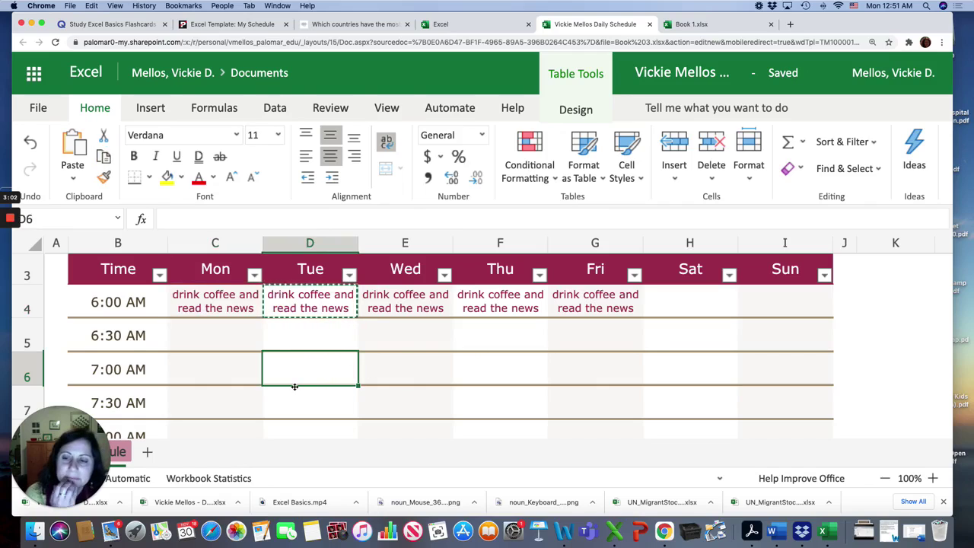
{"action": "left_click", "coordinate": [361, 373]}
{"action": "left_click", "coordinate": [502, 382]}
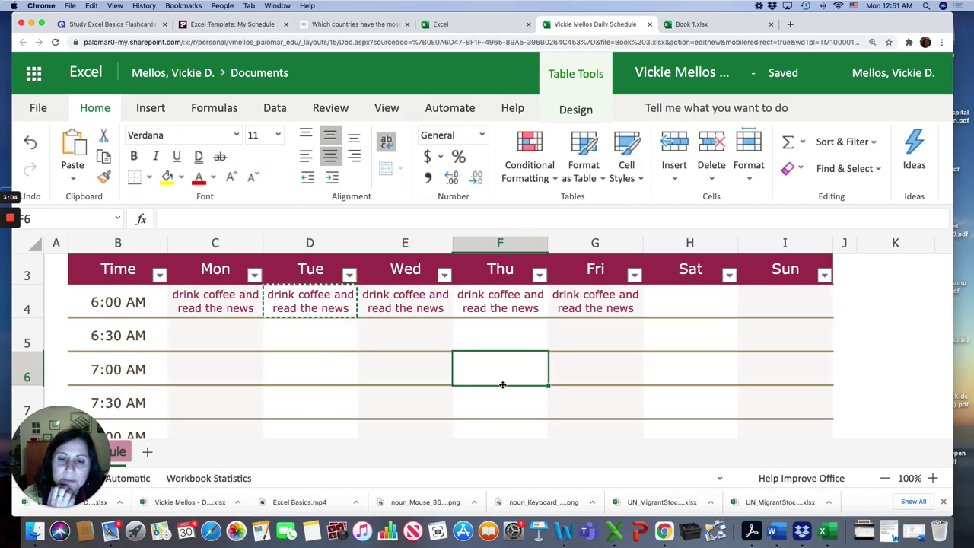
{"action": "scroll", "coordinate": [615, 408], "scroll_direction": "down", "scroll_amount": 2}
{"action": "scroll", "coordinate": [615, 409], "scroll_direction": "down", "scroll_amount": 14}
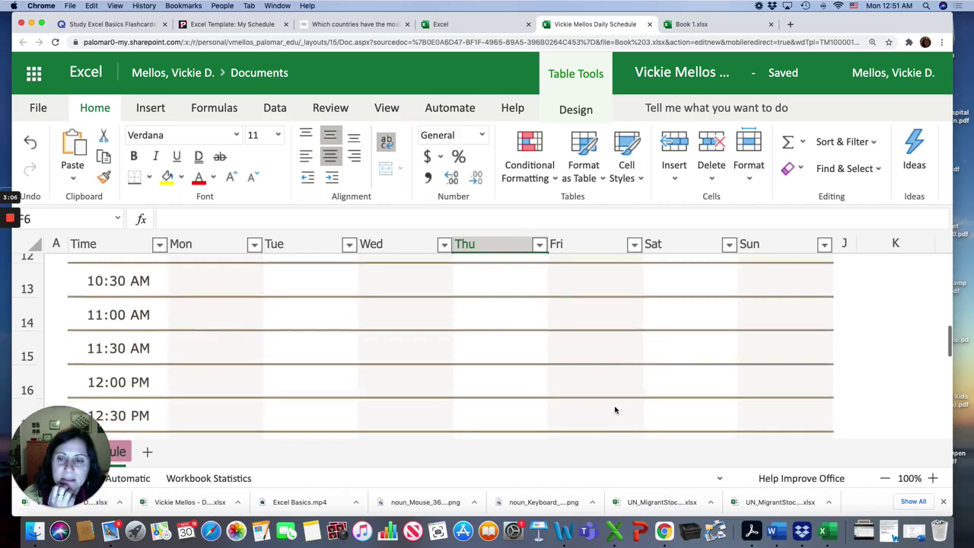
{"action": "scroll", "coordinate": [616, 402], "scroll_direction": "up", "scroll_amount": 15}
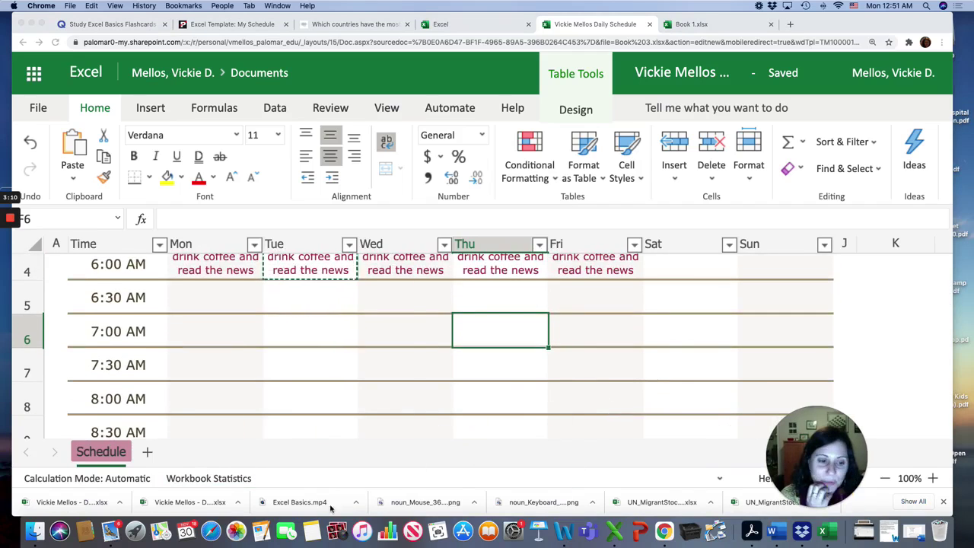
{"action": "left_click", "coordinate": [110, 455]}
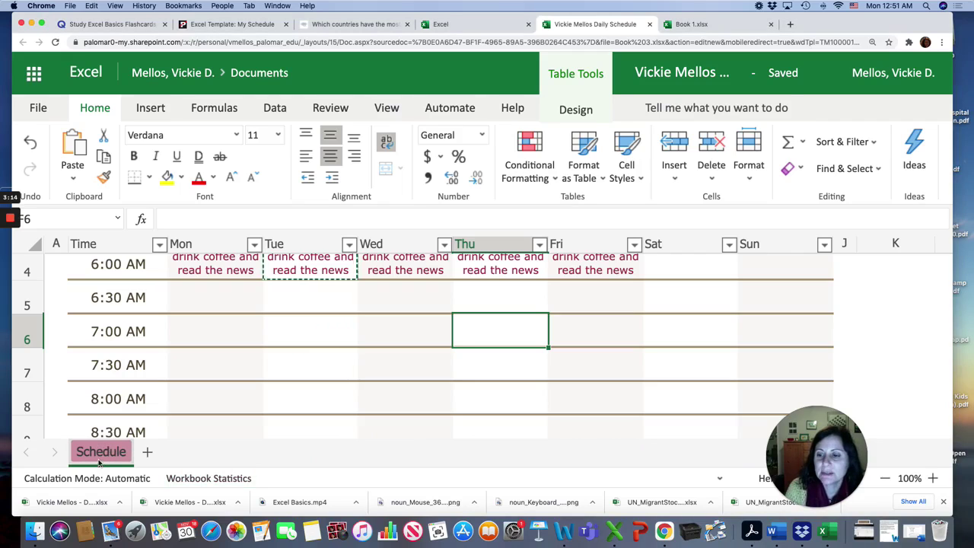
Rename the Schedule sheet to Nov.30 after the slash-containing name 11/30/20 is rejected
{"action": "double_click", "coordinate": [99, 457]}
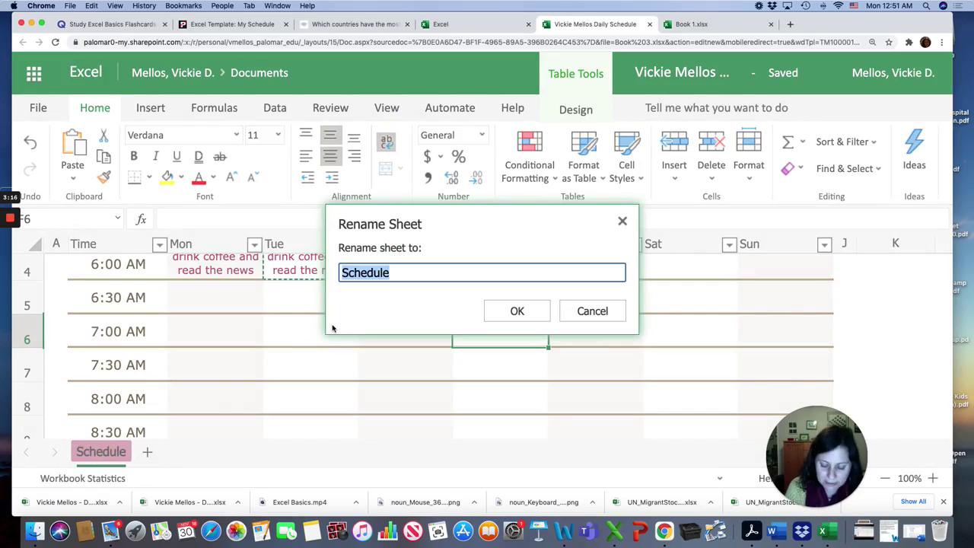
{"action": "type", "text": "11/30/20"}
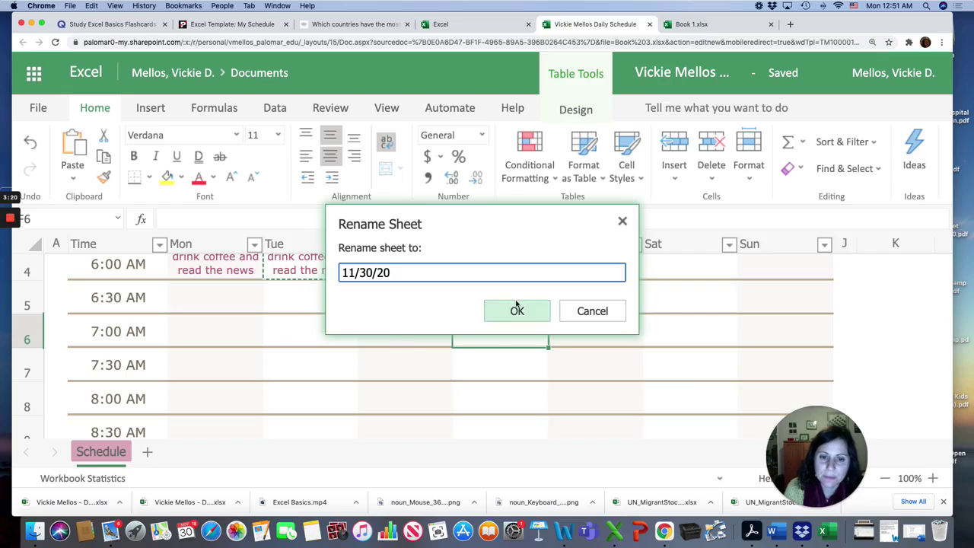
{"action": "left_click", "coordinate": [515, 304]}
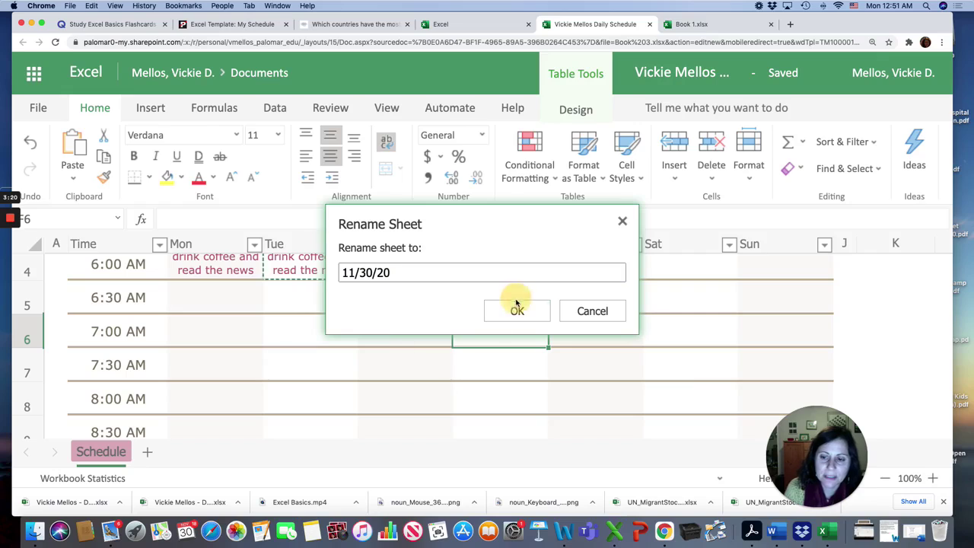
{"action": "left_click", "coordinate": [579, 328]}
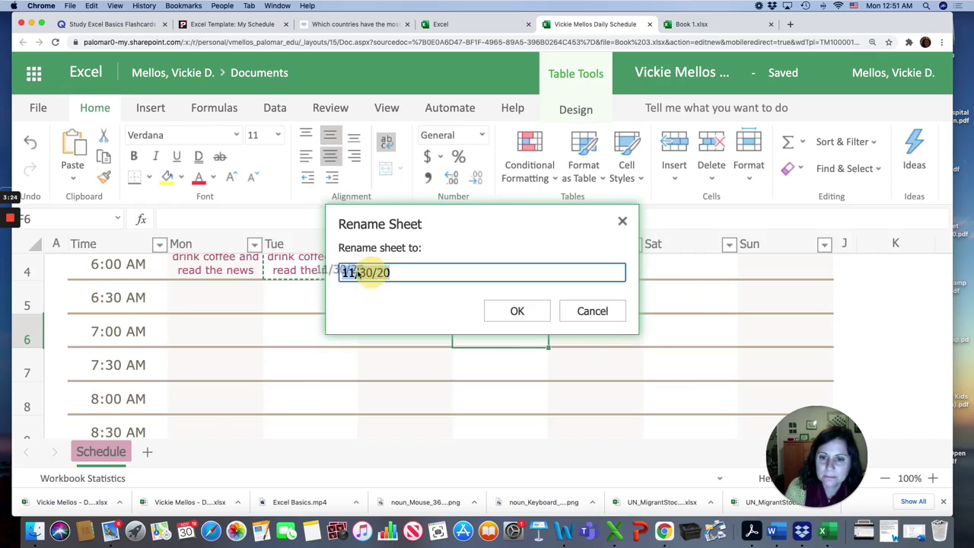
{"action": "left_click_drag", "start_coordinate": [342, 273], "coordinate": [388, 271]}
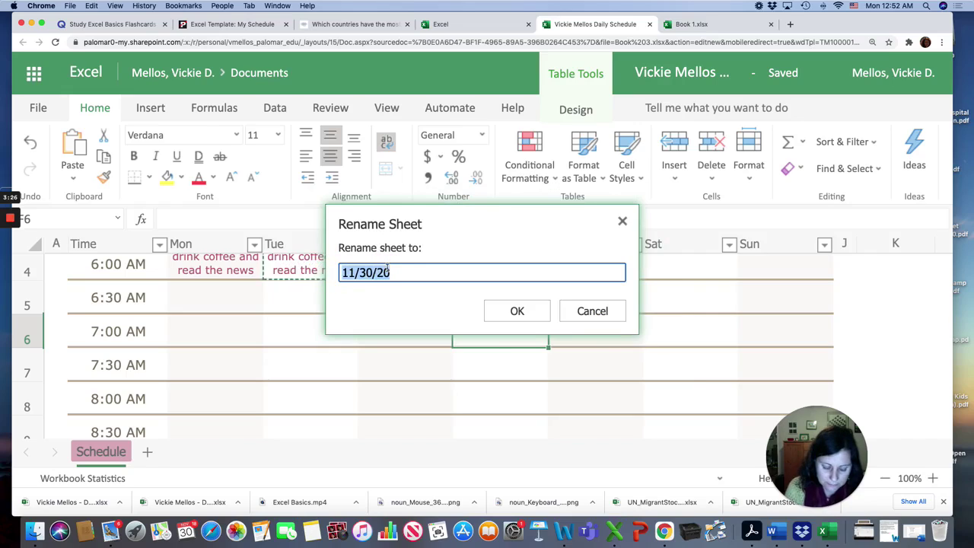
{"action": "type", "text": "Nov.30"}
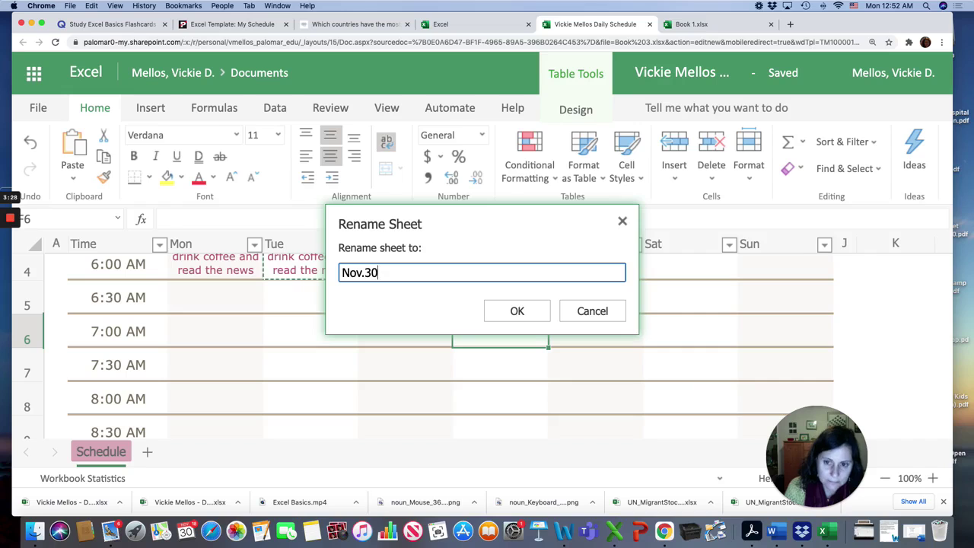
Confirm the Nov.30 name, add a new sheet named Dec. 7, and return to Nov.30
{"action": "left_click", "coordinate": [519, 314]}
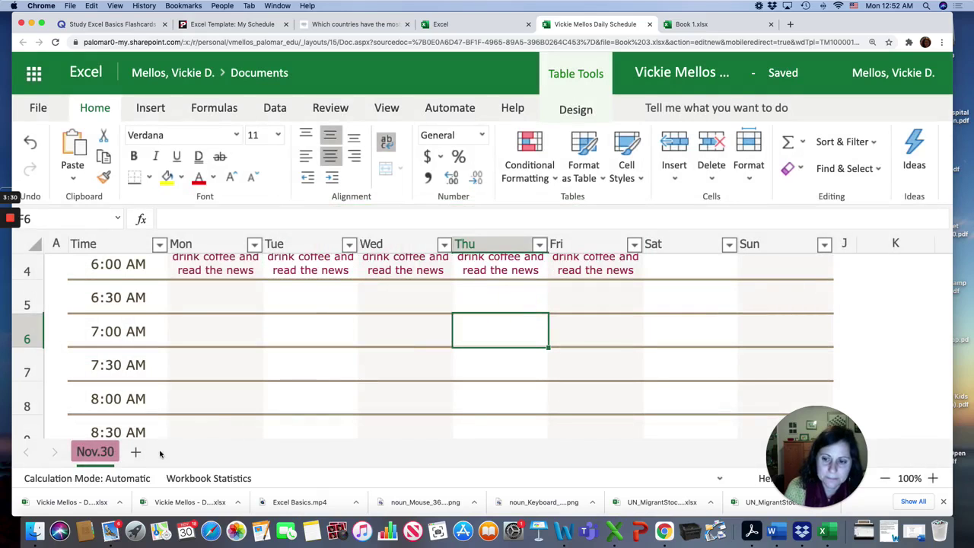
{"action": "left_click", "coordinate": [135, 452]}
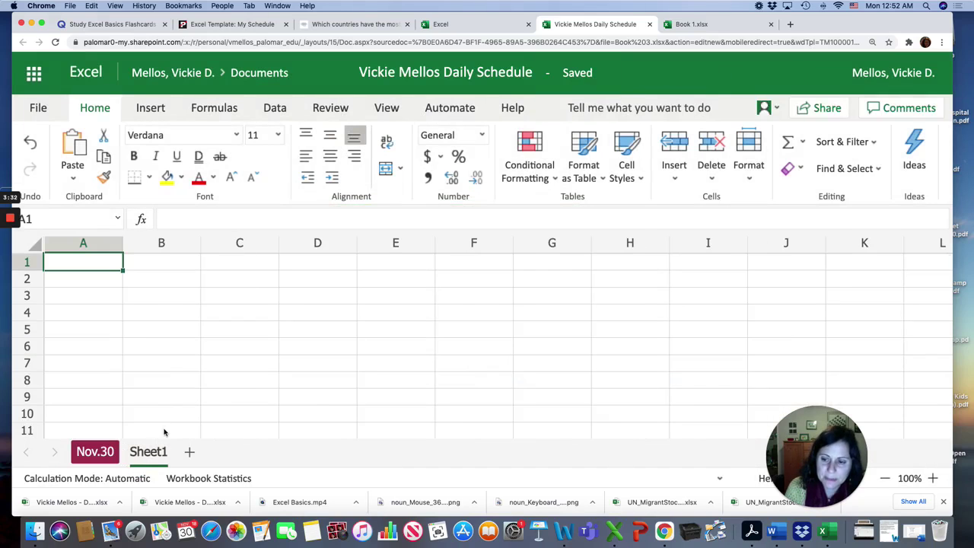
{"action": "double_click", "coordinate": [149, 451]}
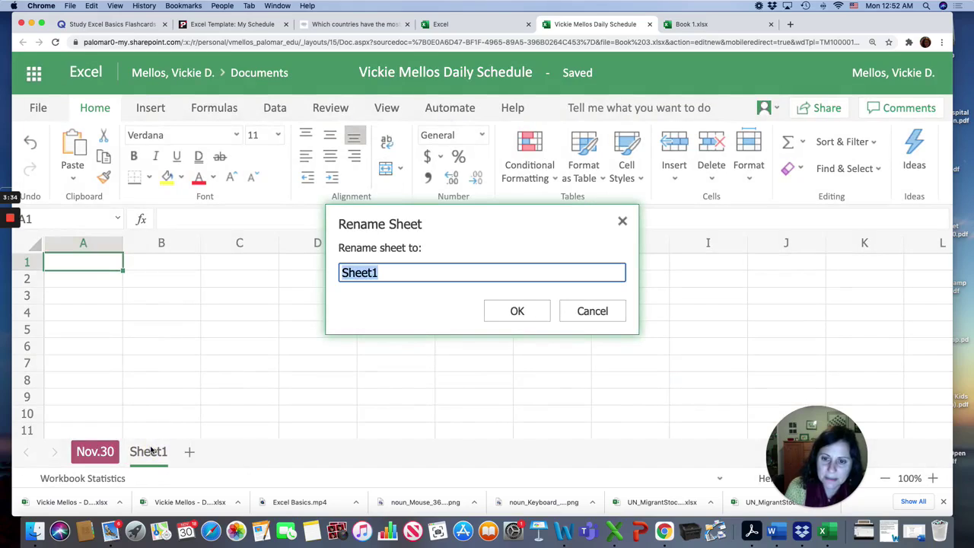
{"action": "type", "text": "Dec. 7"}
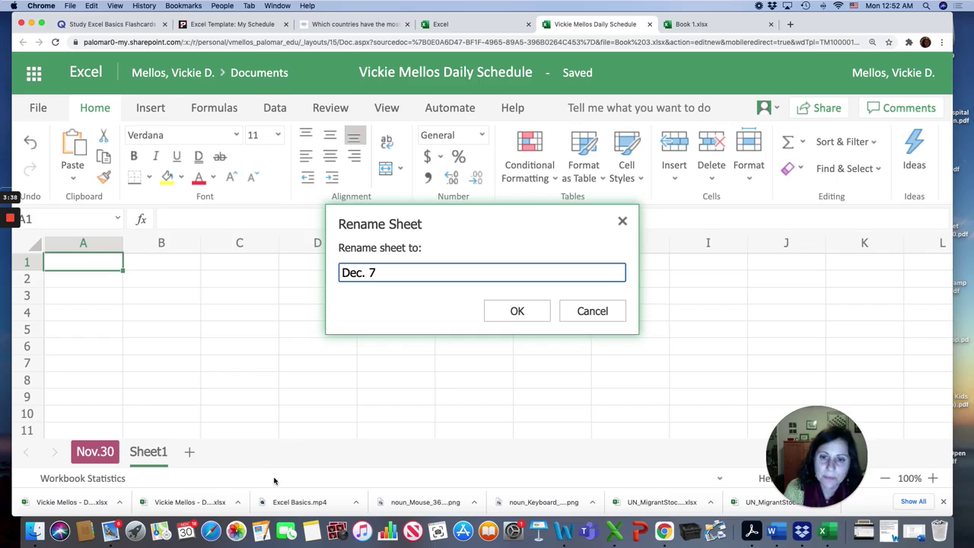
{"action": "left_click", "coordinate": [491, 311]}
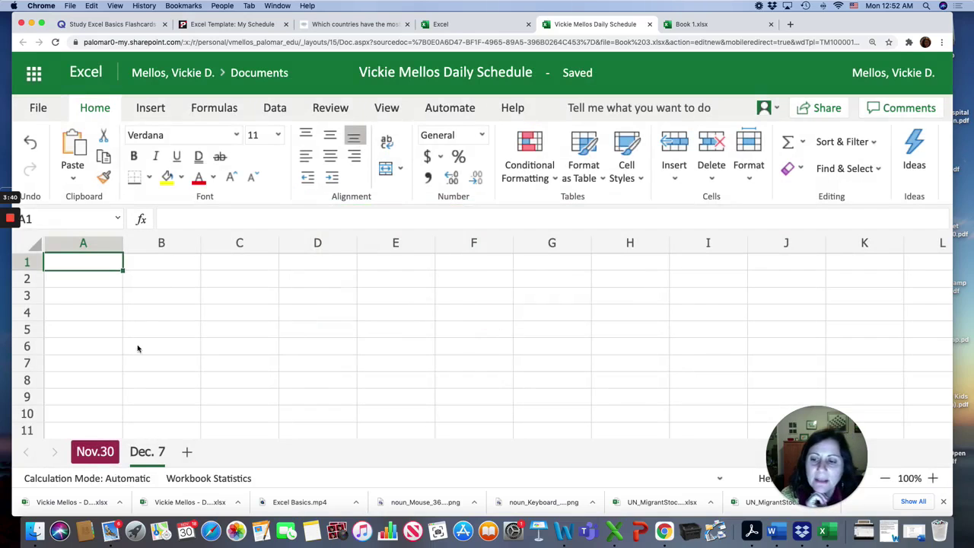
{"action": "left_click", "coordinate": [102, 455]}
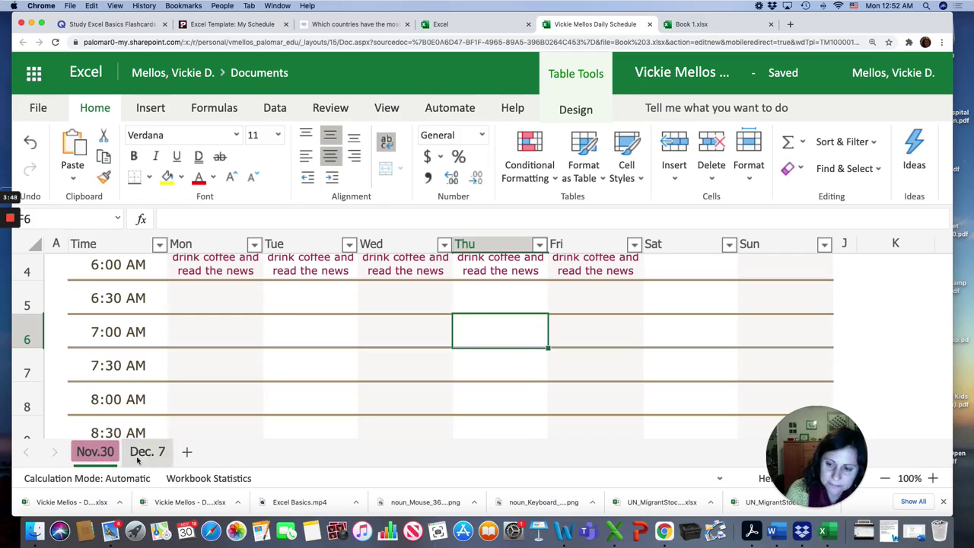
Duplicate the Nov.30 sheet, creating the copy Nov.30 (2)
{"action": "right_click", "coordinate": [98, 457]}
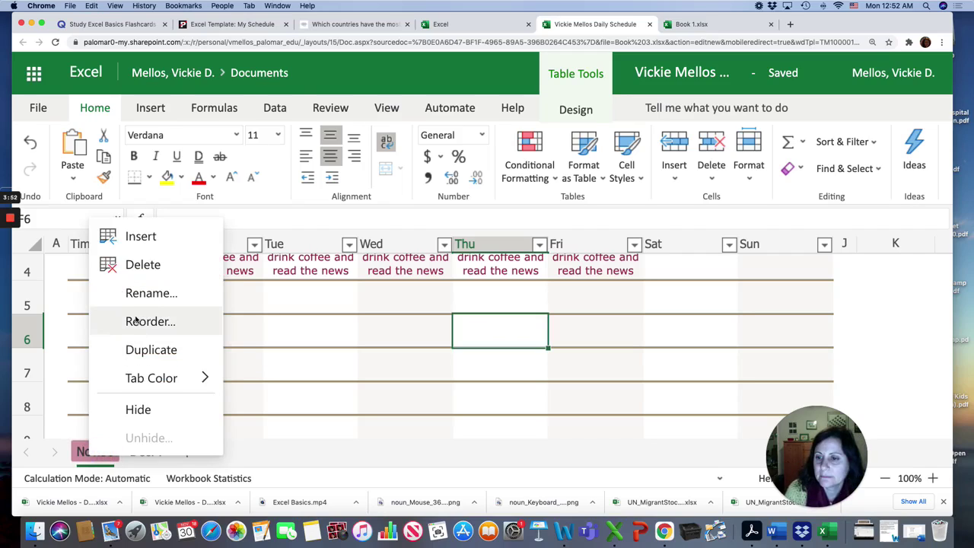
{"action": "left_click", "coordinate": [141, 350]}
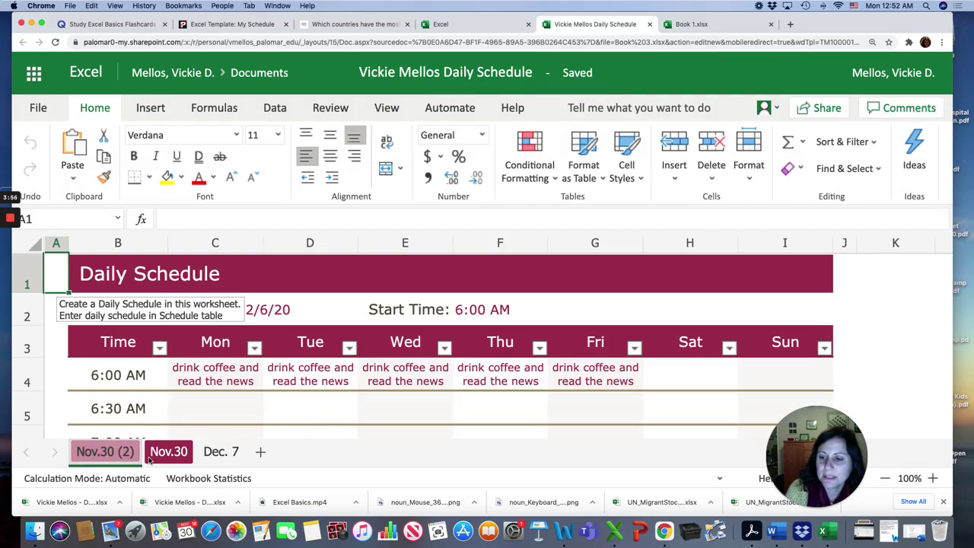
{"action": "left_click", "coordinate": [124, 450]}
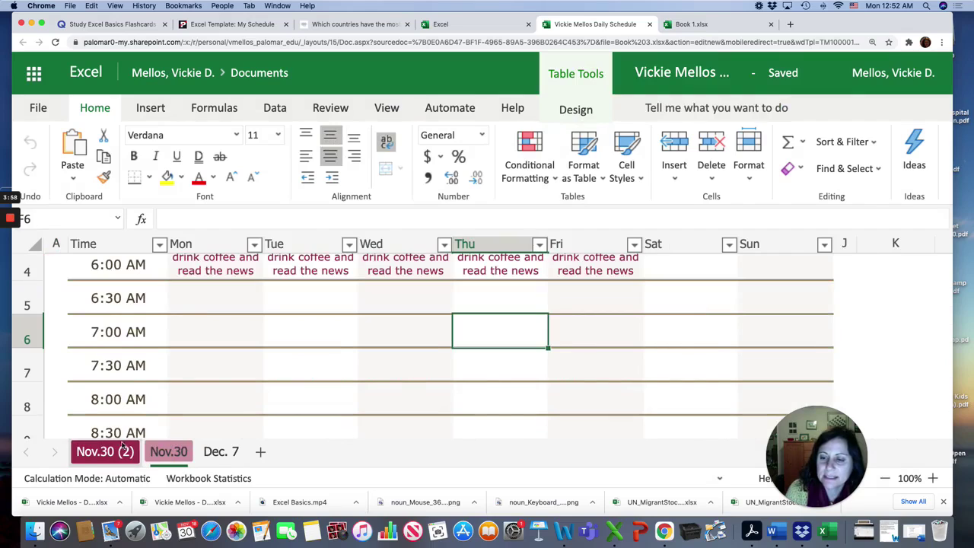
{"action": "left_click", "coordinate": [161, 454]}
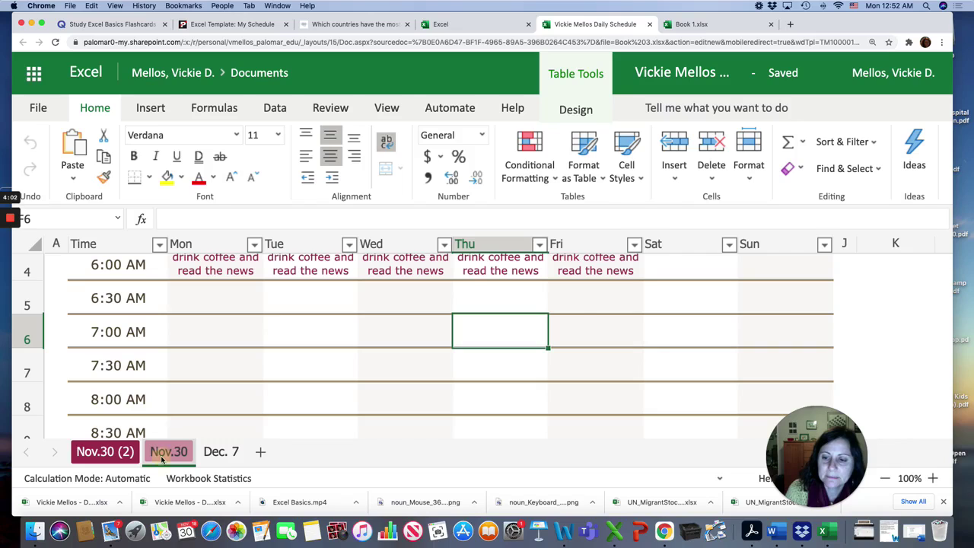
Attempt renaming Nov.30 to Dec. 7, cancel after the duplicate-name error, and open the blank Dec. 7 sheet
{"action": "double_click", "coordinate": [161, 454]}
{"action": "type", "text": "De"}
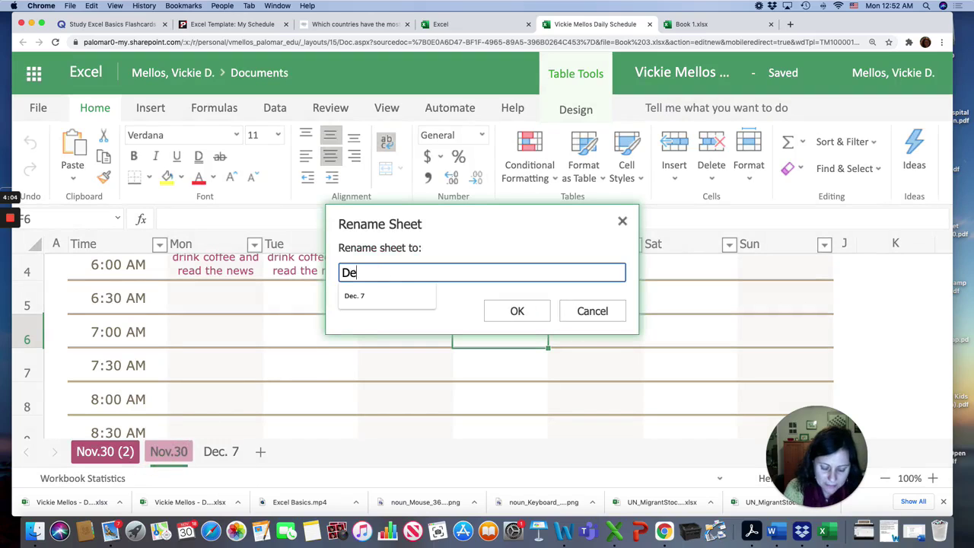
{"action": "type", "text": "c. 7"}
{"action": "key", "text": "super+a"}
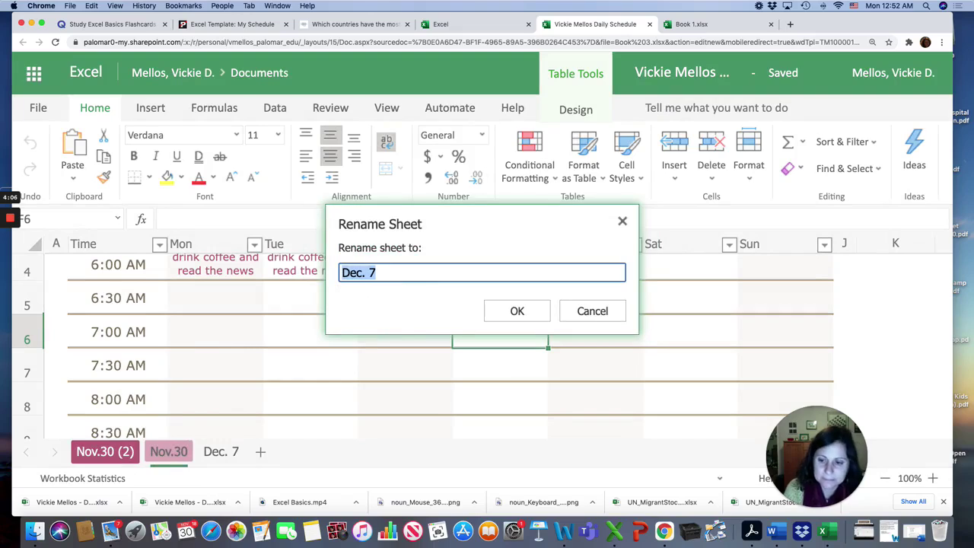
{"action": "left_click", "coordinate": [512, 312]}
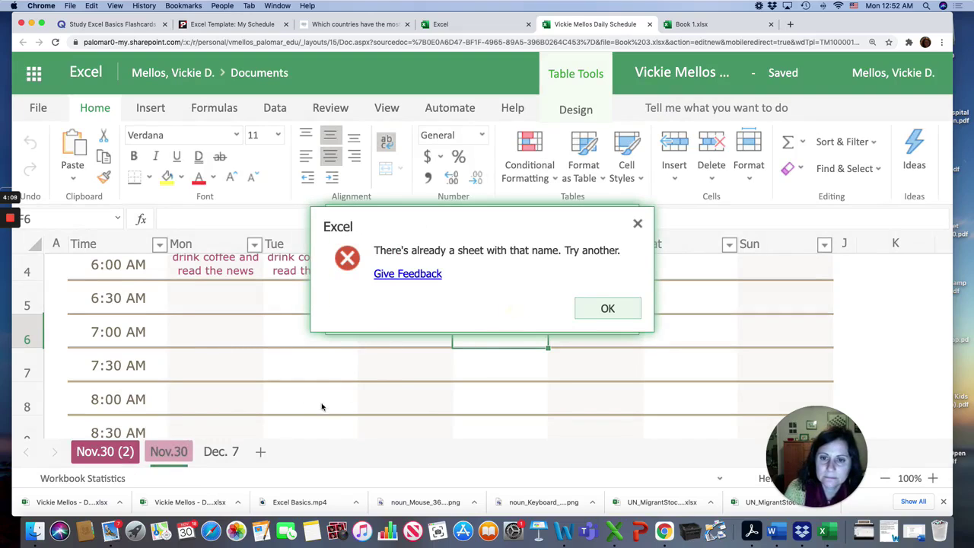
{"action": "left_click", "coordinate": [605, 309]}
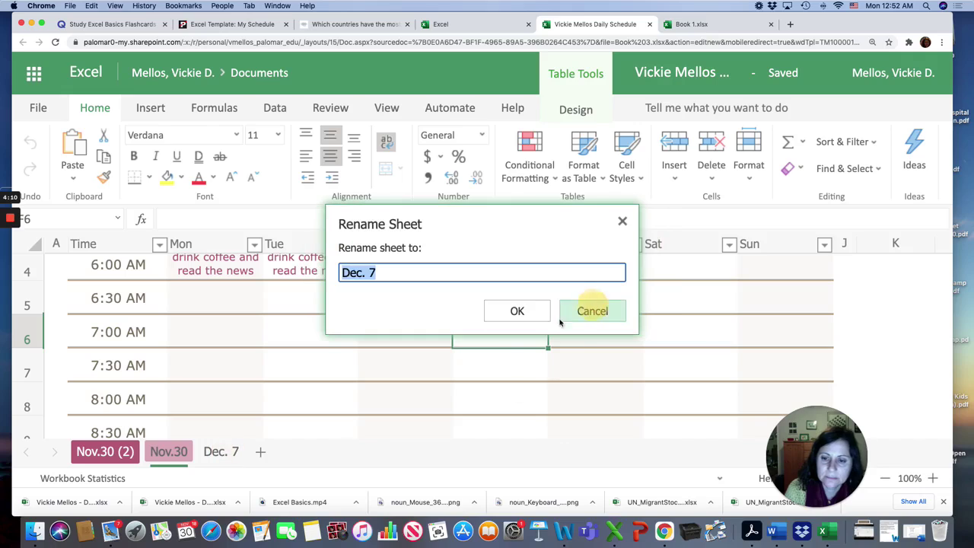
{"action": "left_click", "coordinate": [516, 311]}
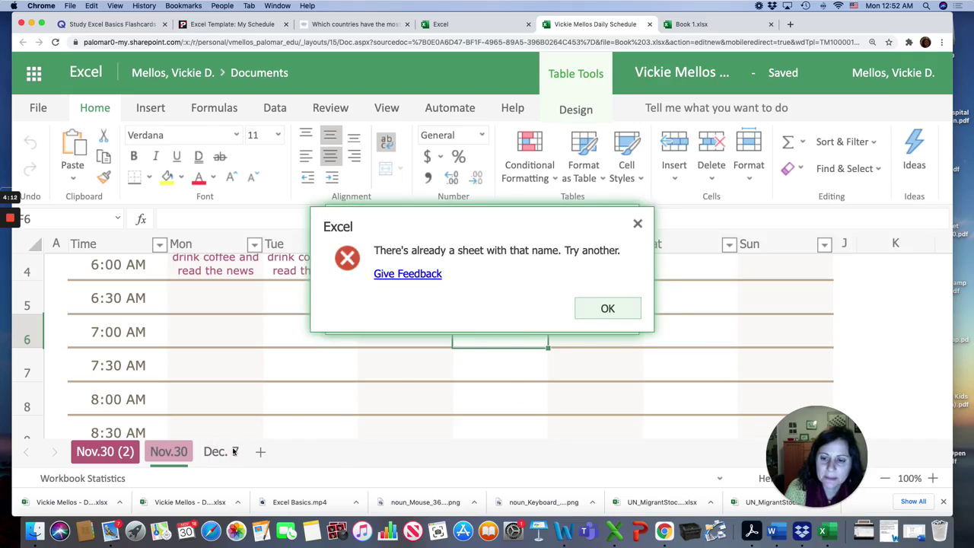
{"action": "left_click", "coordinate": [606, 308]}
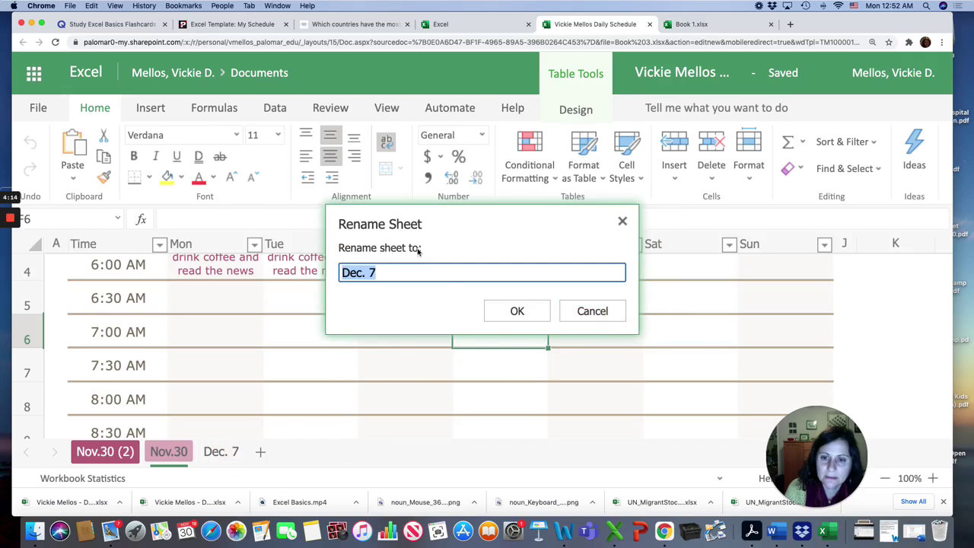
{"action": "left_click", "coordinate": [391, 271]}
{"action": "left_click", "coordinate": [598, 312]}
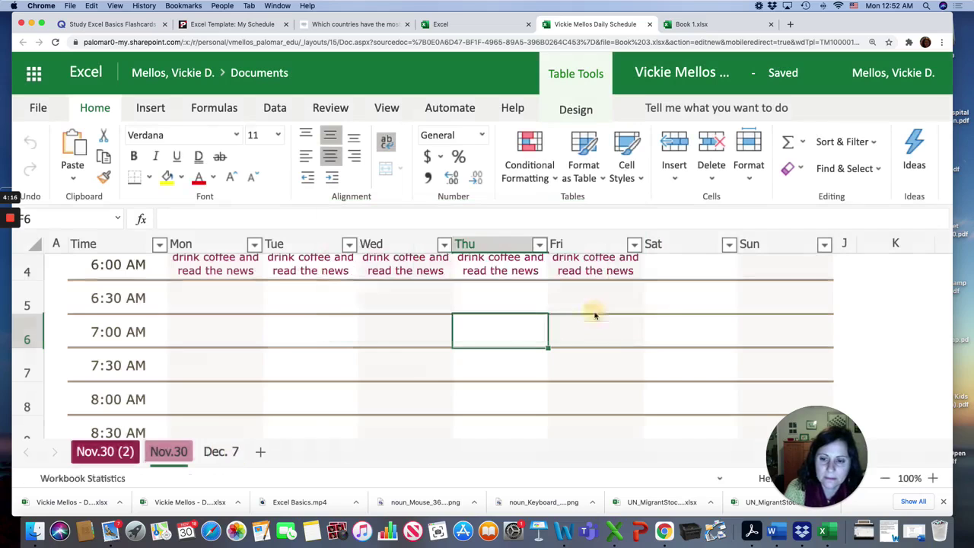
{"action": "left_click", "coordinate": [226, 459]}
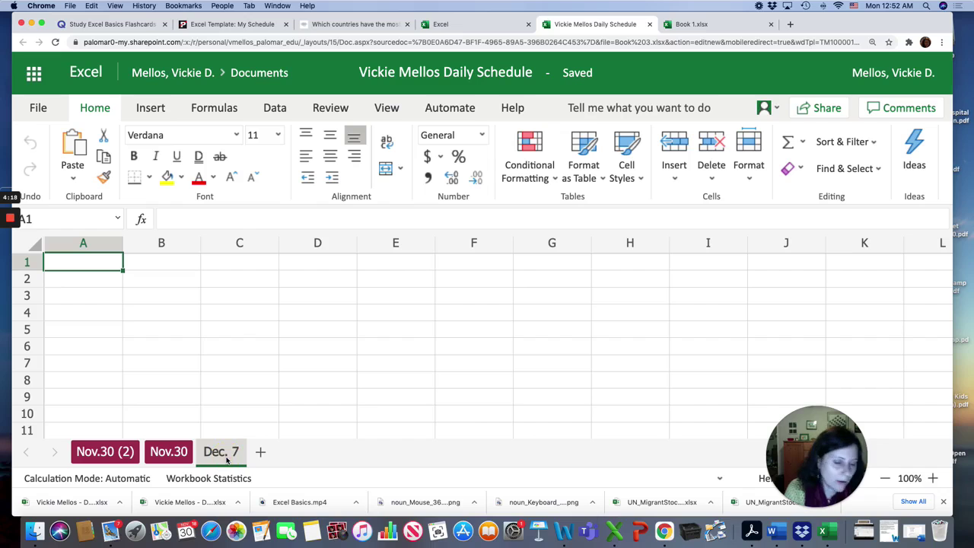
Delete the blank Dec. 7 sheet
{"action": "right_click", "coordinate": [227, 459]}
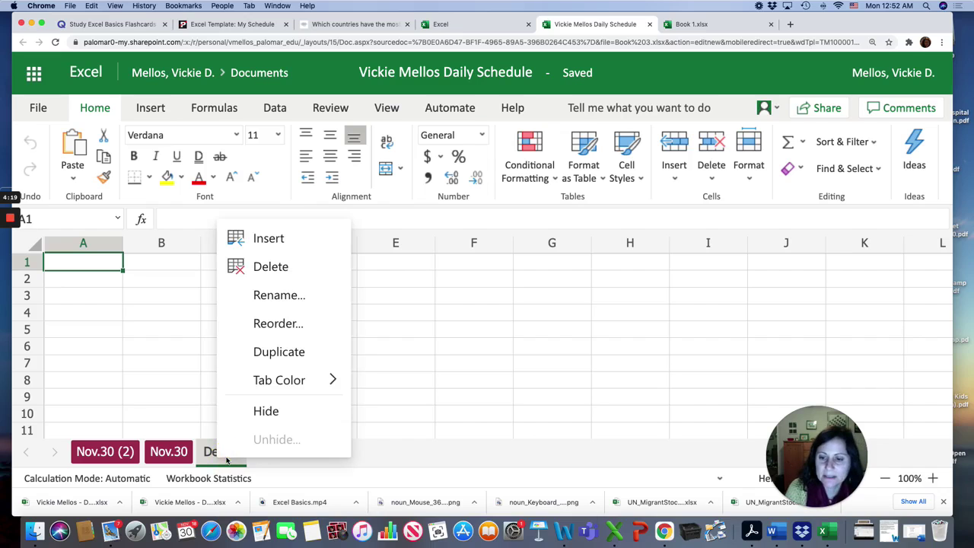
{"action": "left_click", "coordinate": [266, 266]}
{"action": "left_click", "coordinate": [533, 322]}
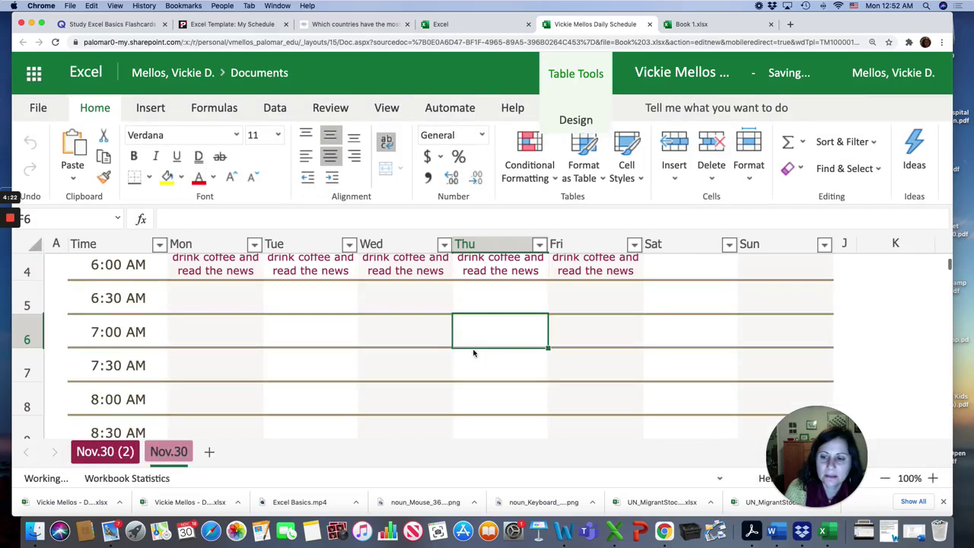
Rename the Nov.30 (2) copy to Dec. 7 and move it after Nov.30
{"action": "left_click", "coordinate": [124, 452]}
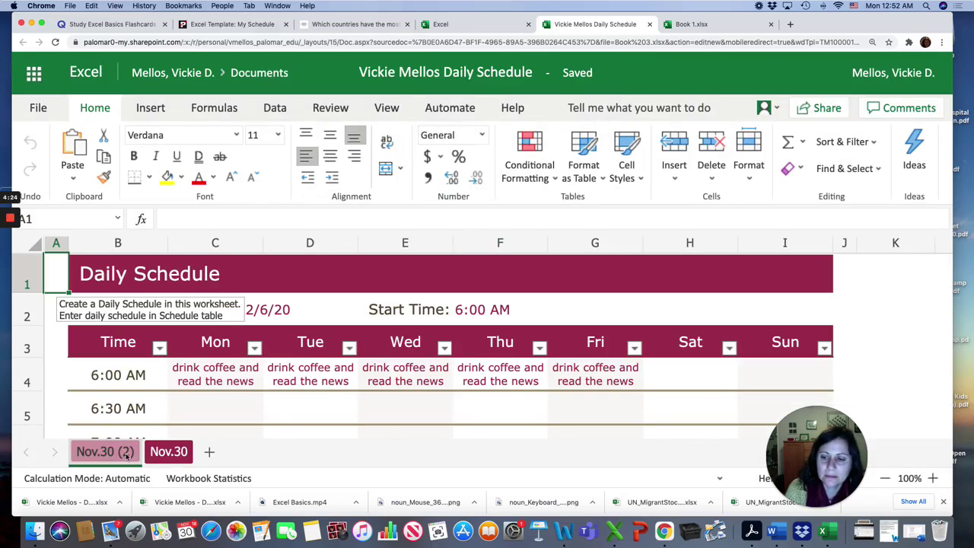
{"action": "double_click", "coordinate": [129, 455]}
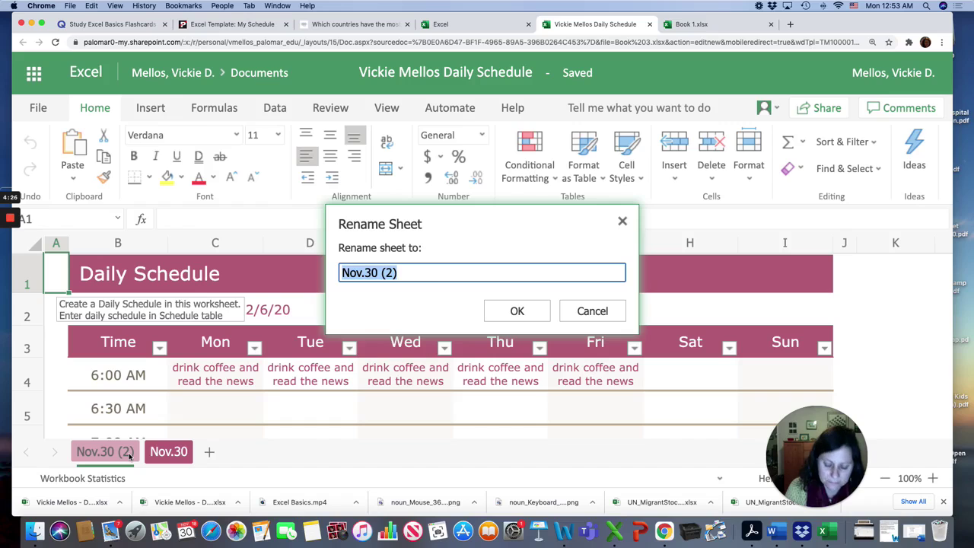
{"action": "type", "text": "Dec. 7"}
{"action": "key", "text": "Return"}
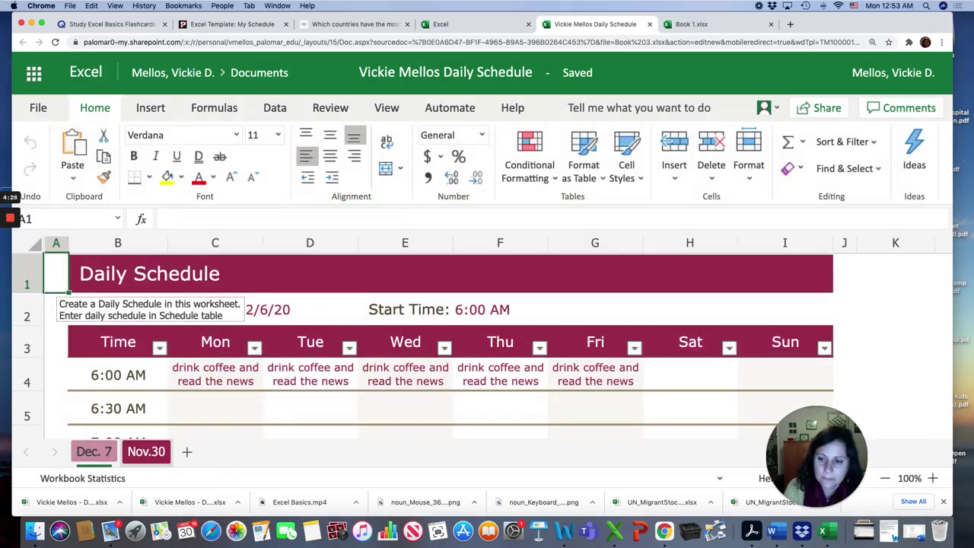
{"action": "left_click_drag", "start_coordinate": [88, 452], "coordinate": [187, 455]}
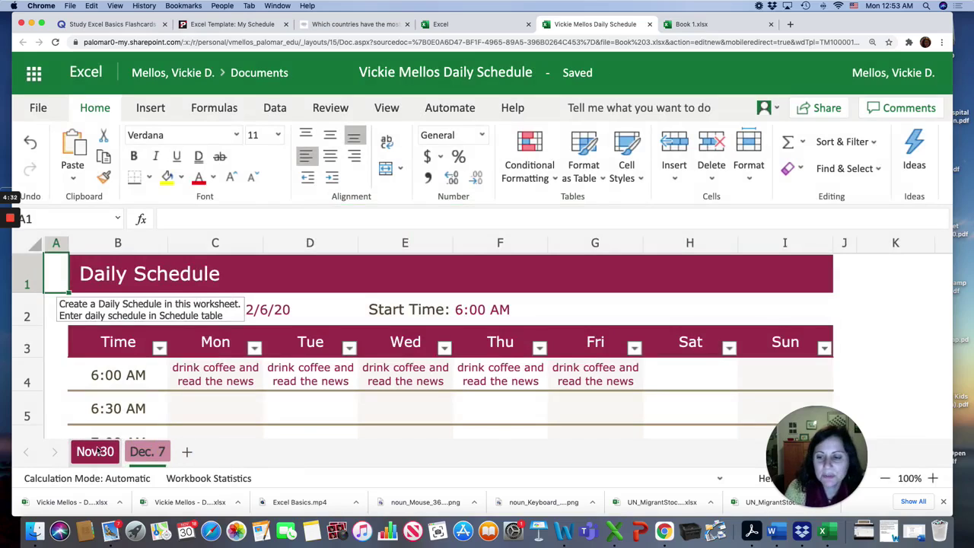
{"action": "scroll", "coordinate": [226, 373], "scroll_direction": "down", "scroll_amount": 1}
{"action": "scroll", "coordinate": [226, 373], "scroll_direction": "up", "scroll_amount": 1}
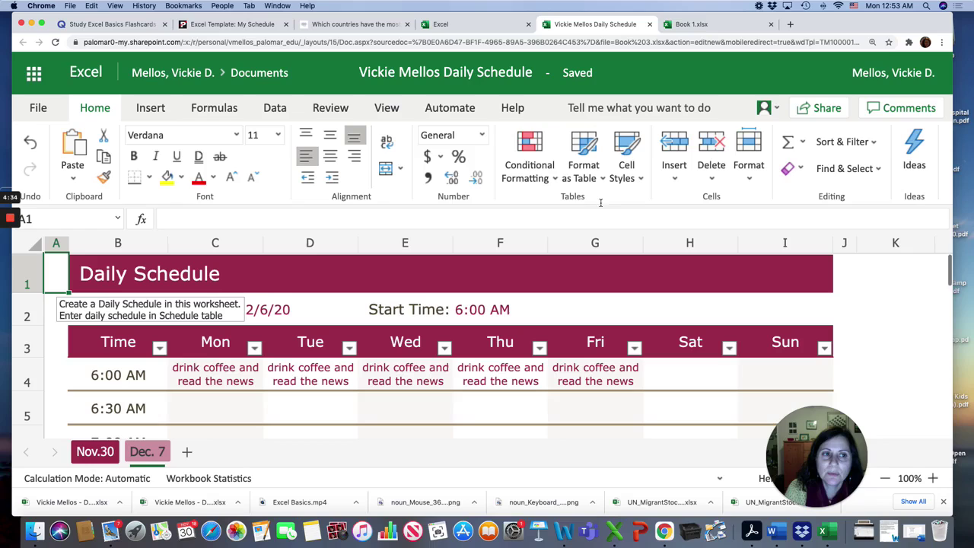
Return to the Canvas assignment and scroll through its steps, example schedule and submission details
{"action": "left_click", "coordinate": [230, 26]}
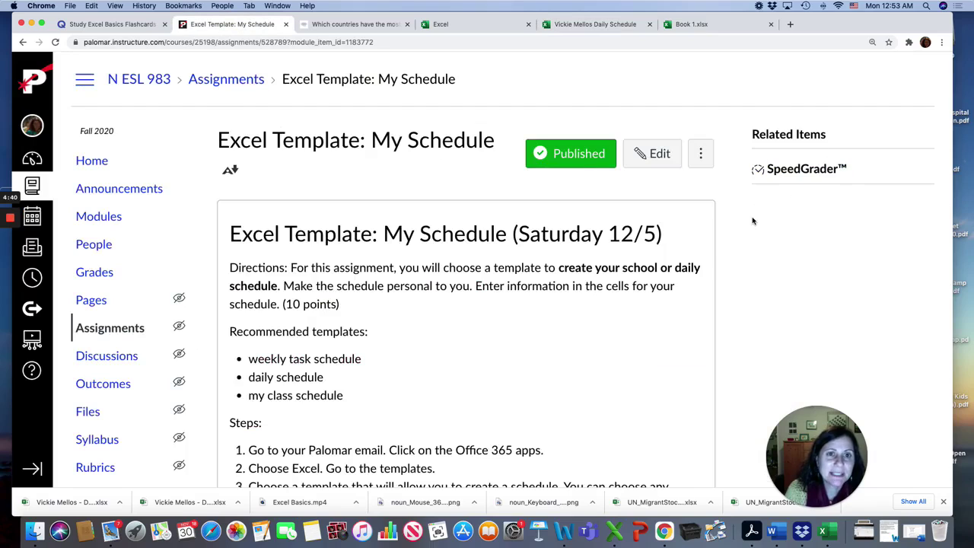
{"action": "scroll", "coordinate": [647, 278], "scroll_direction": "down", "scroll_amount": 3}
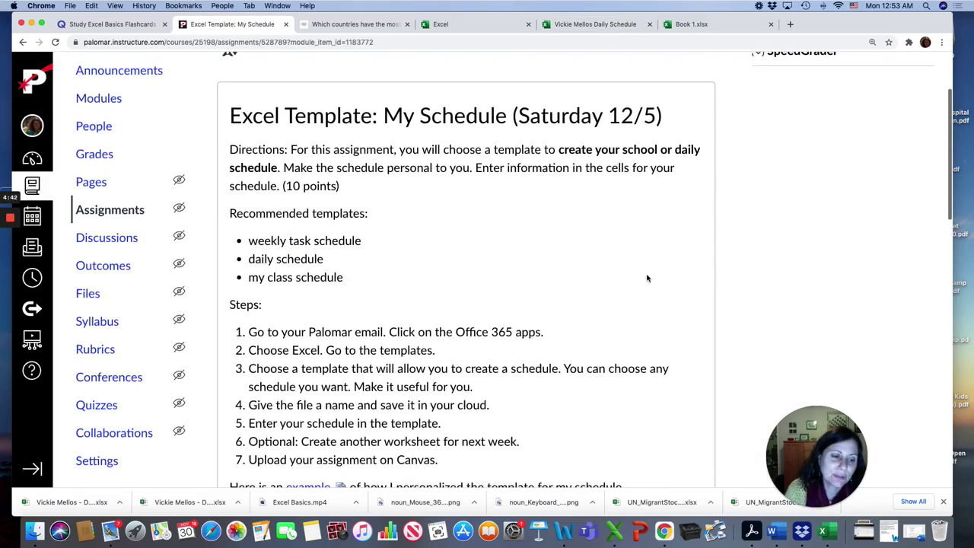
{"action": "scroll", "coordinate": [647, 278], "scroll_direction": "down", "scroll_amount": 5}
{"action": "scroll", "coordinate": [647, 278], "scroll_direction": "up", "scroll_amount": 3}
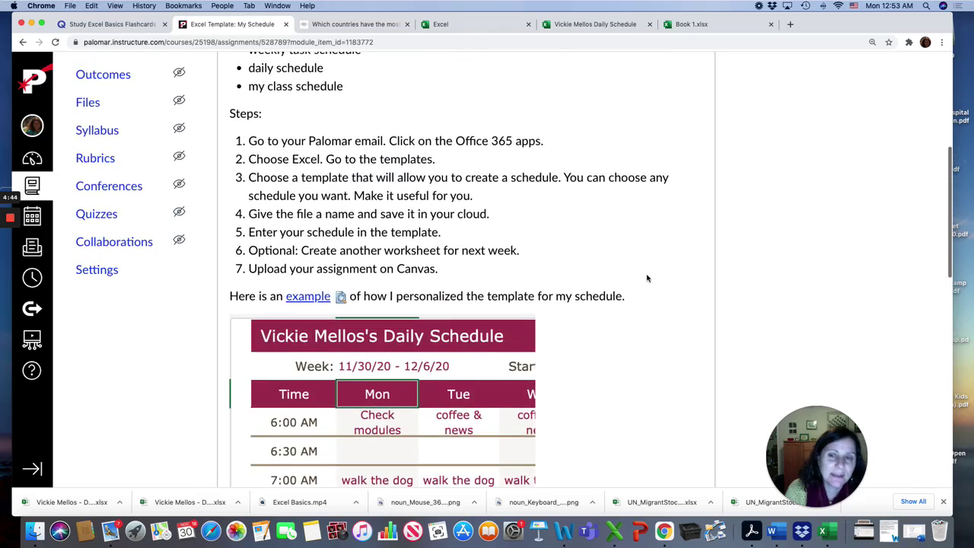
{"action": "scroll", "coordinate": [621, 364], "scroll_direction": "down", "scroll_amount": 1}
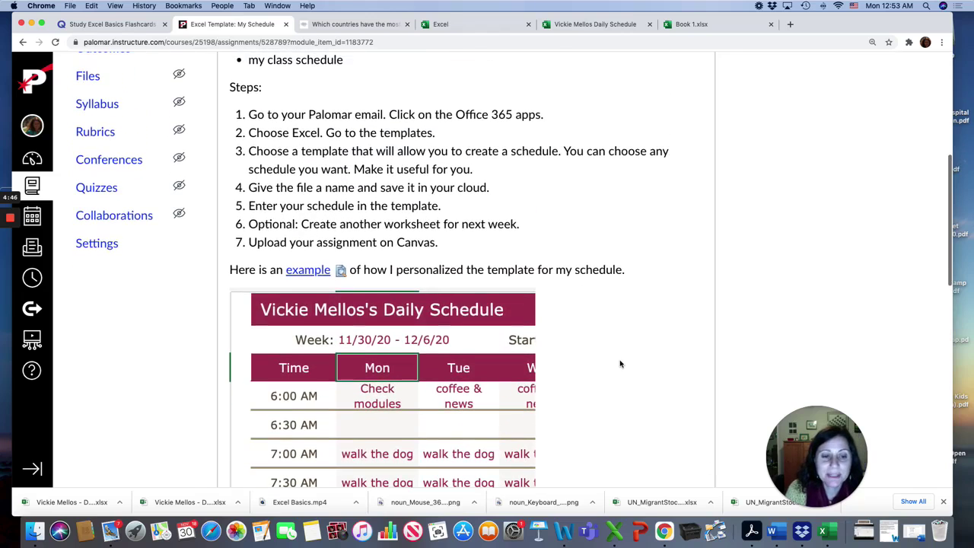
{"action": "scroll", "coordinate": [566, 391], "scroll_direction": "down", "scroll_amount": 2}
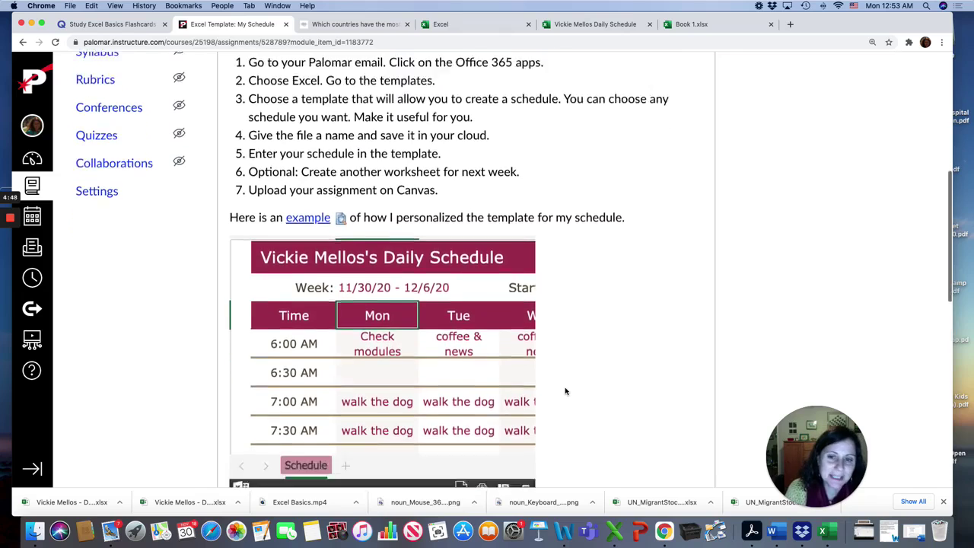
{"action": "scroll", "coordinate": [565, 391], "scroll_direction": "down", "scroll_amount": 8}
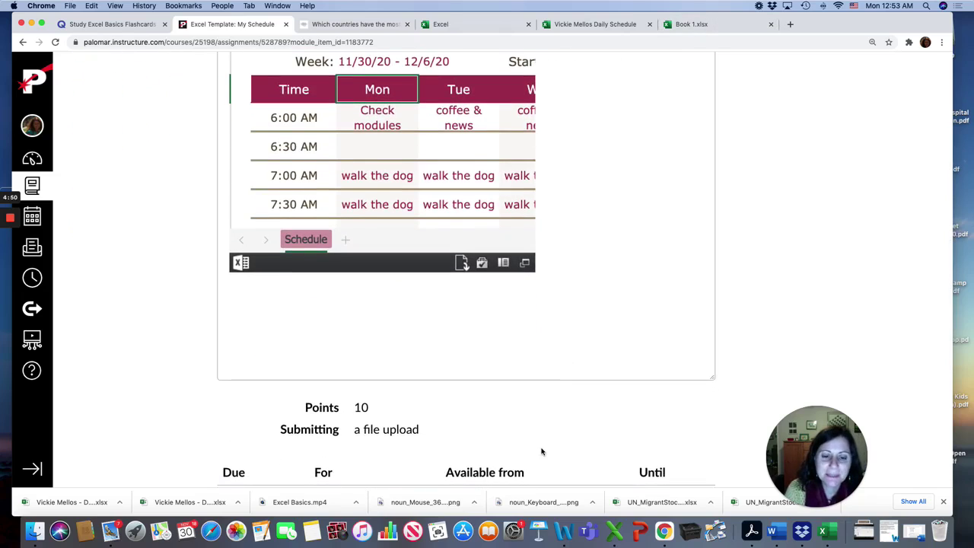